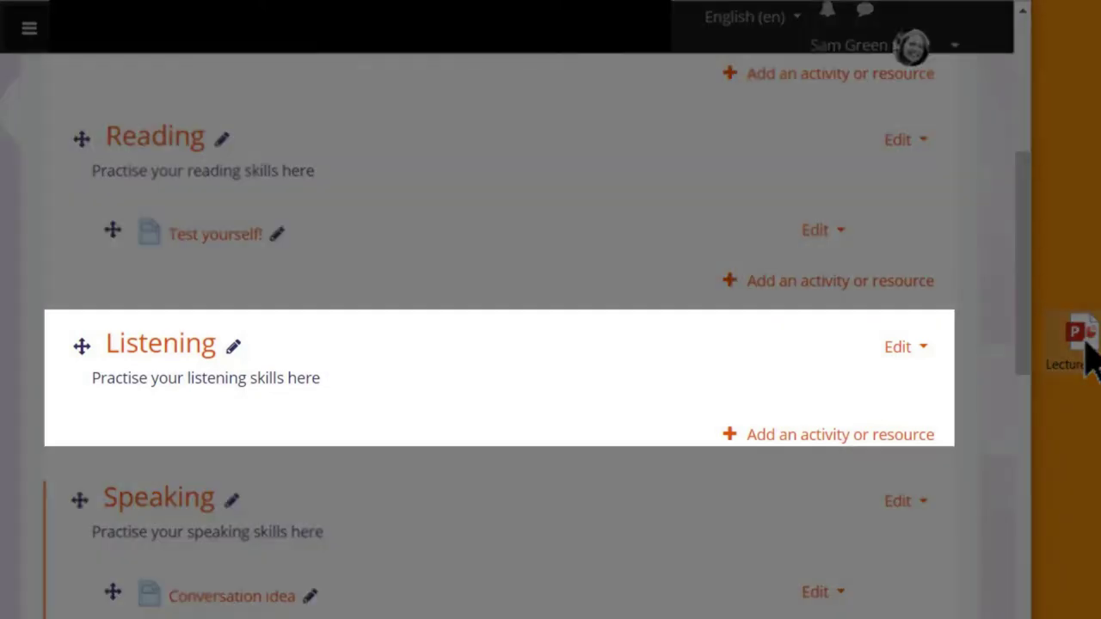
# - Upload the Lecture Notes presentation from the desktop to the Listening section and move it to the top of the Reading section
pyautogui.moveTo(1085, 343); pyautogui.dragTo(343, 437)
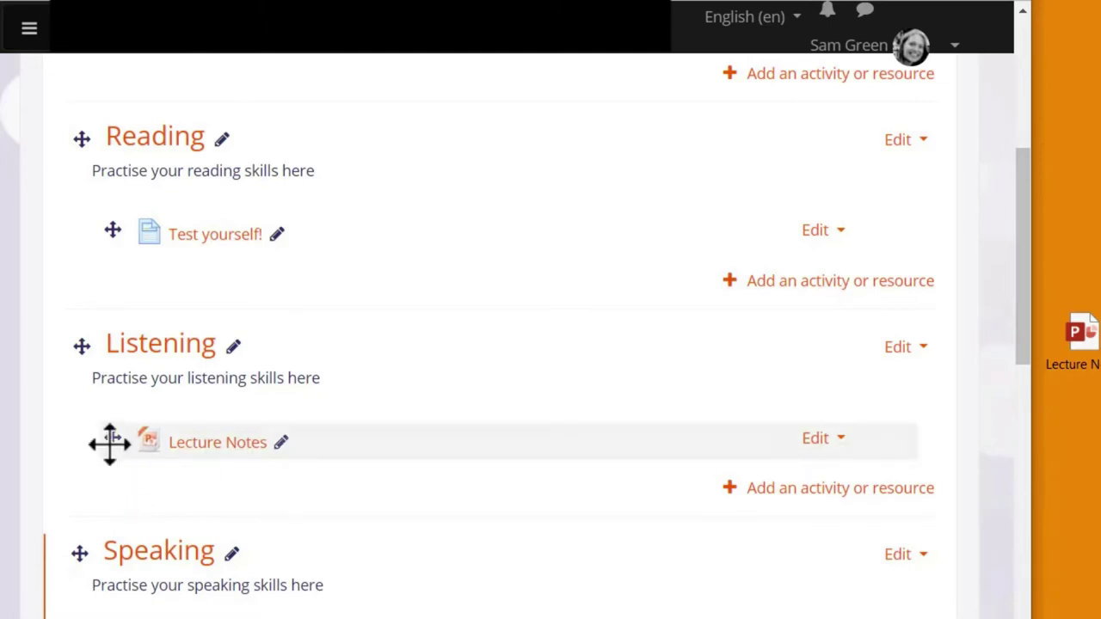
pyautogui.moveTo(109, 442)
pyautogui.mouseDown()
pyautogui.moveTo(89, 344)
pyautogui.moveTo(101, 435)
pyautogui.mouseUp()
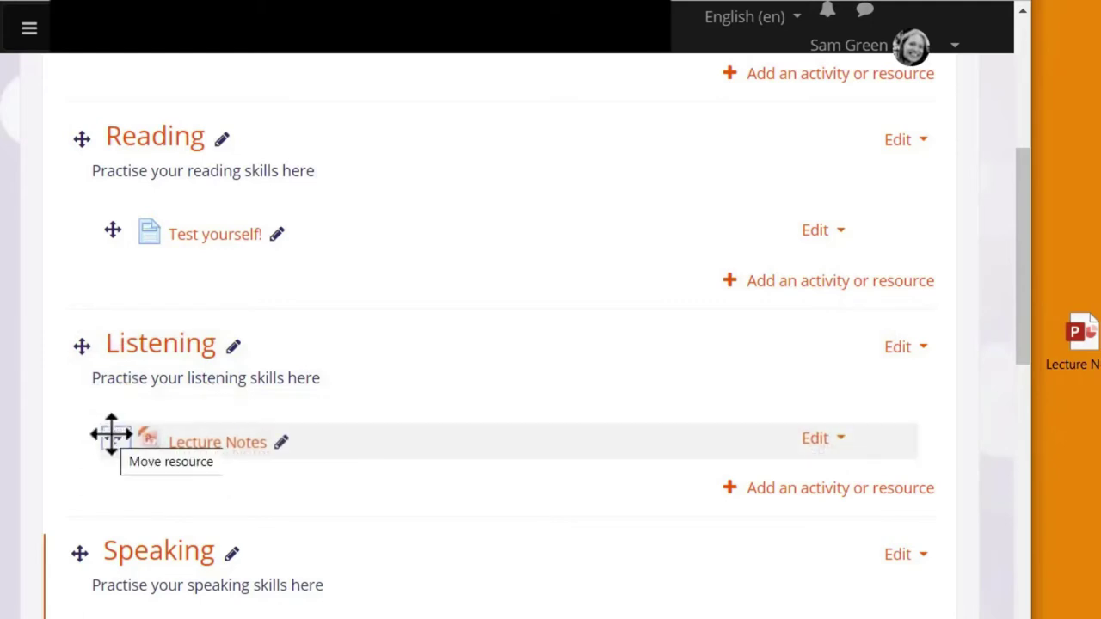
pyautogui.click(111, 435)
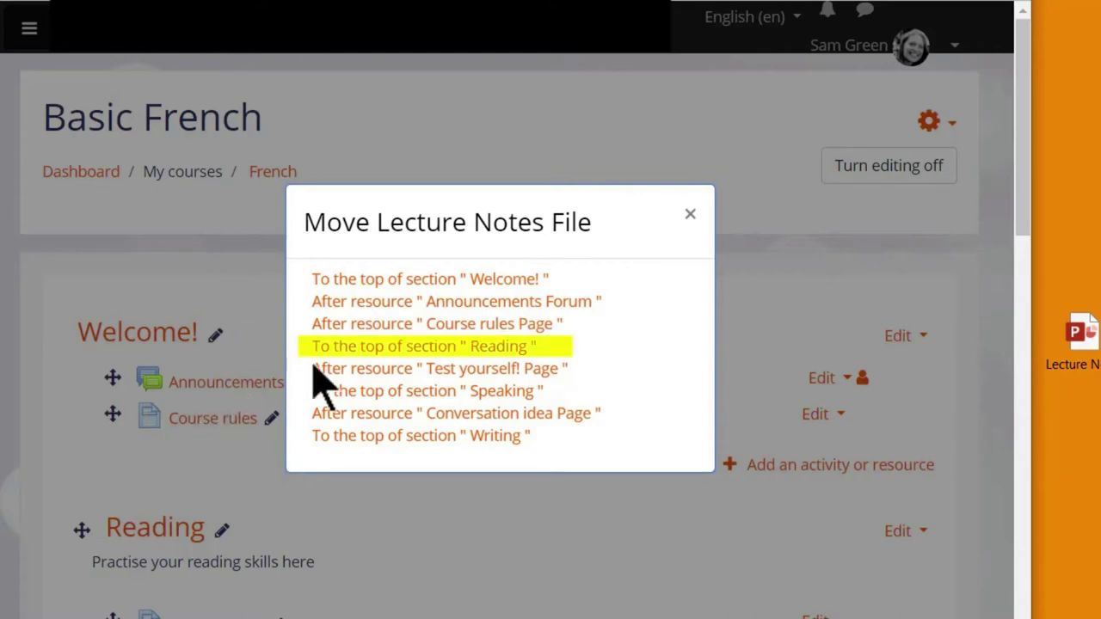
pyautogui.click(342, 344)
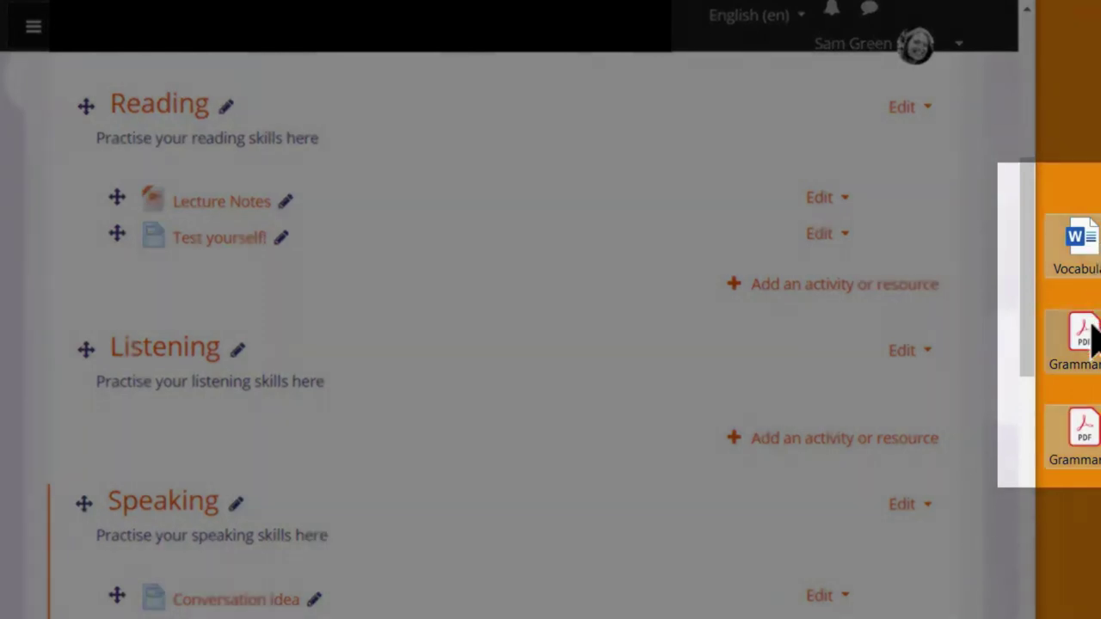
# - Upload the Grammar 01, Grammar 02 and Vocabulary files to the Reading section and unzip Texts.zip there as a folder
pyautogui.moveTo(1089, 322); pyautogui.dragTo(383, 243)
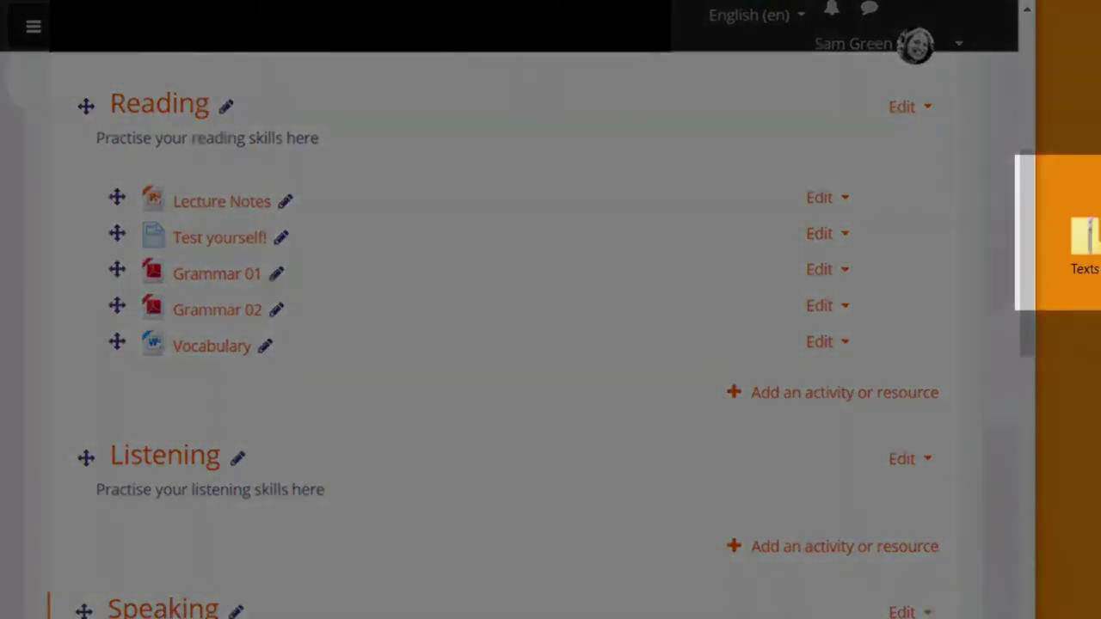
pyautogui.moveTo(1085, 241); pyautogui.dragTo(428, 384)
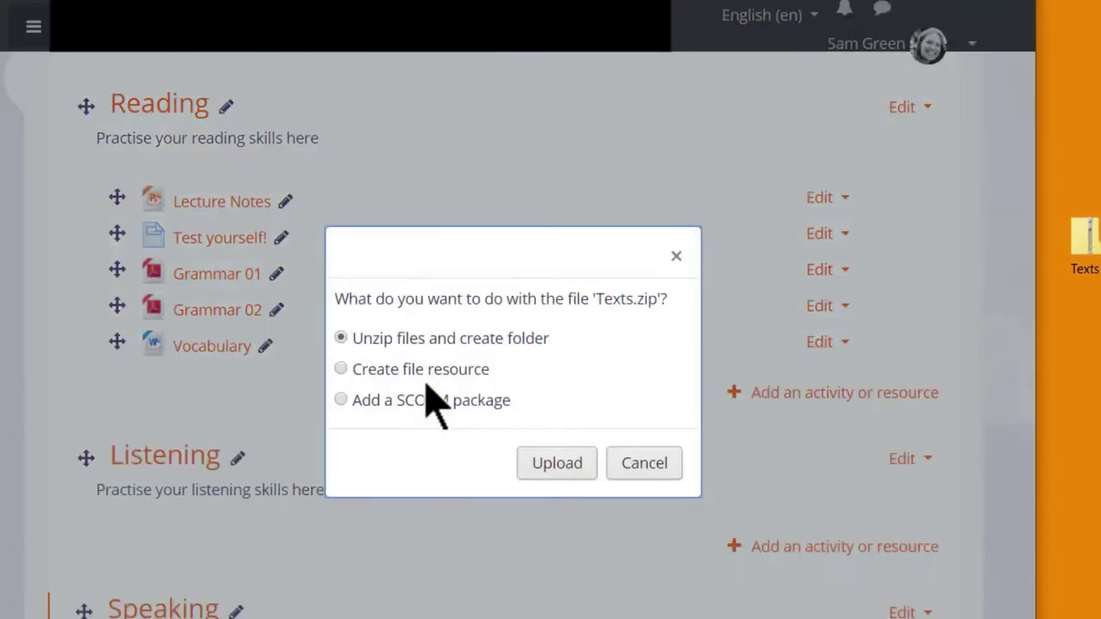
pyautogui.click(558, 452)
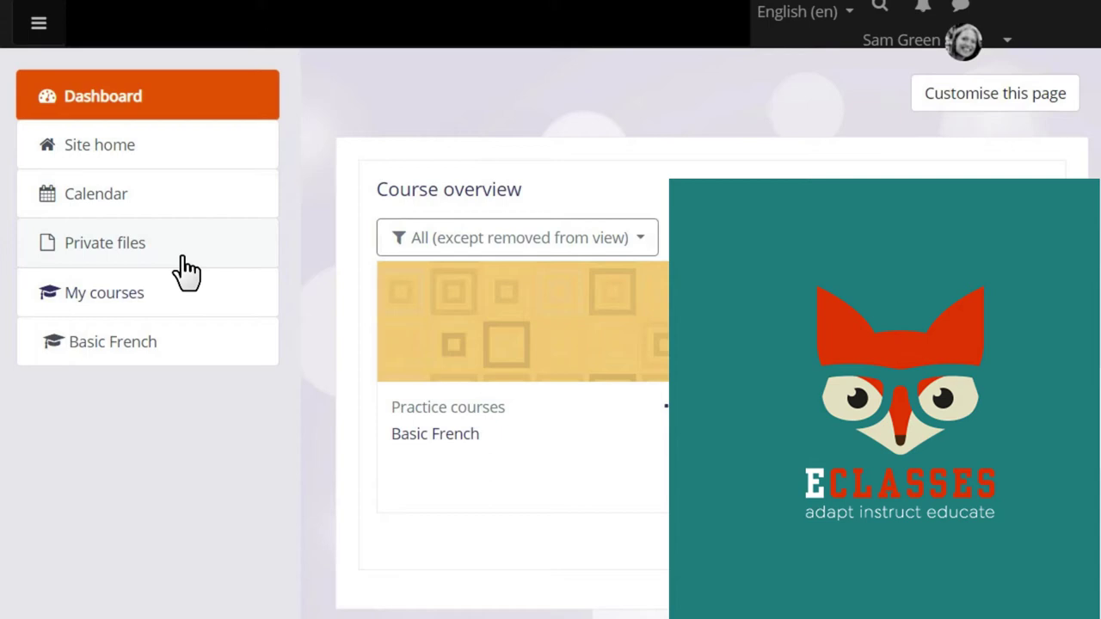
# - Open the private files area and upload a file from the desktop beside the Grammar folder
pyautogui.click(183, 256)
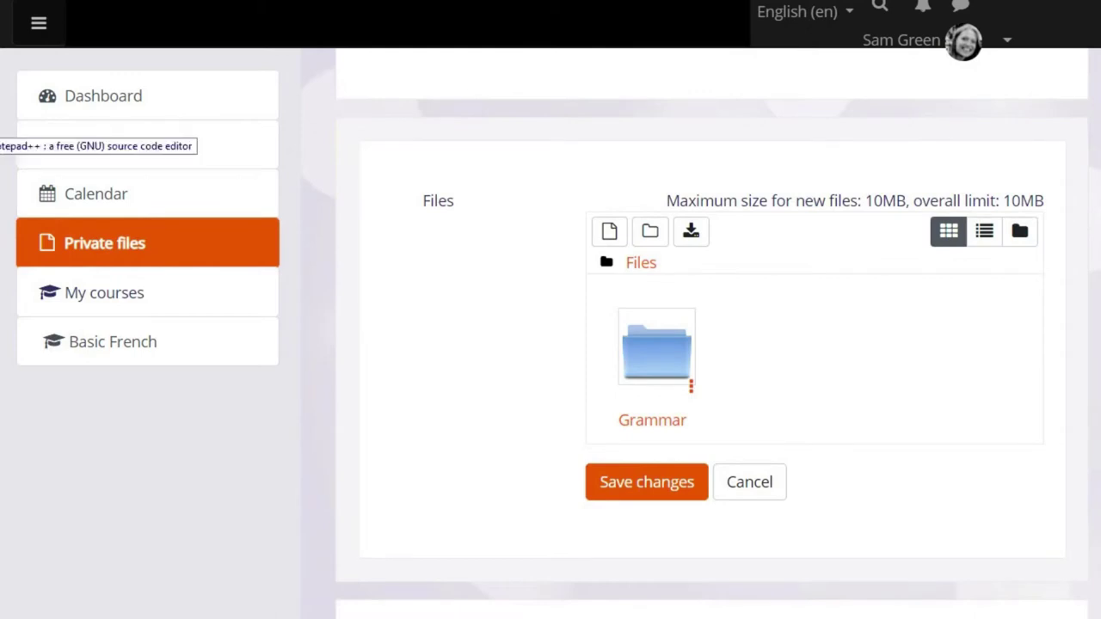
pyautogui.moveTo(5, 144); pyautogui.dragTo(754, 348)
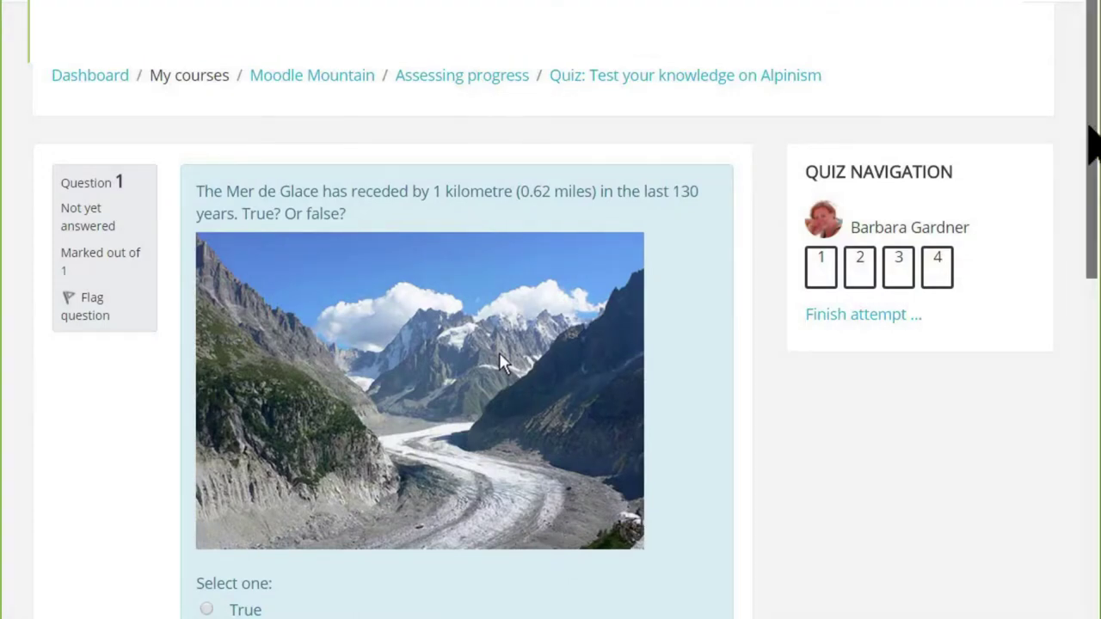
# - Look through the four questions of the Alpinism quiz, from the Mer de Glace picture to the climbing video
pyautogui.moveTo(1092, 144); pyautogui.dragTo(1094, 203)
pyautogui.scroll(-2, 503, 203)
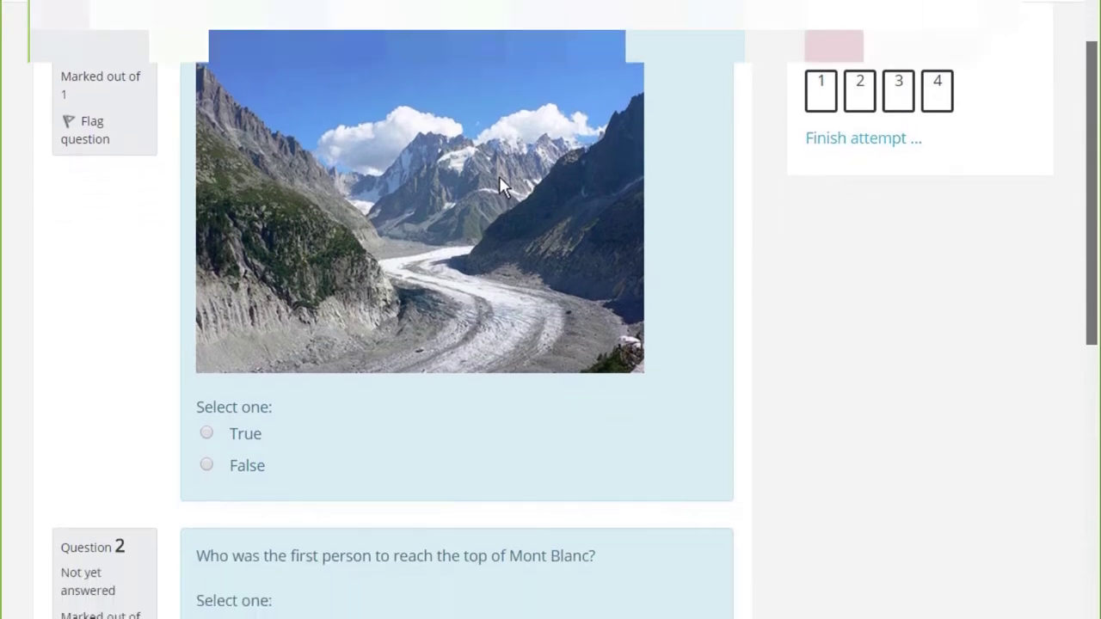
pyautogui.scroll(-2, 499, 155)
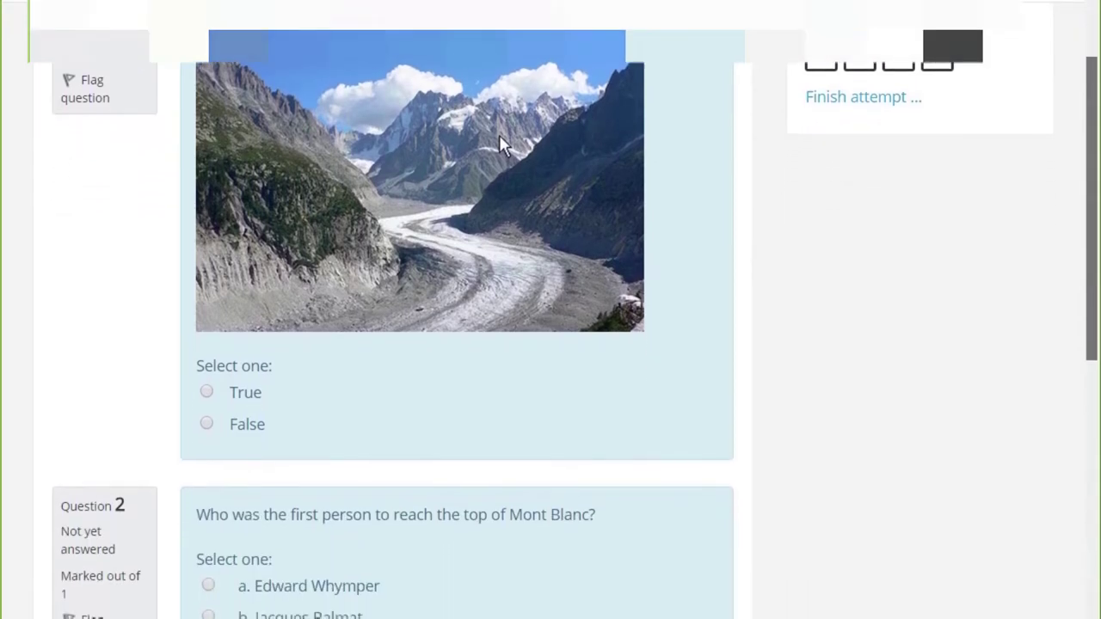
pyautogui.scroll(-5, 499, 67)
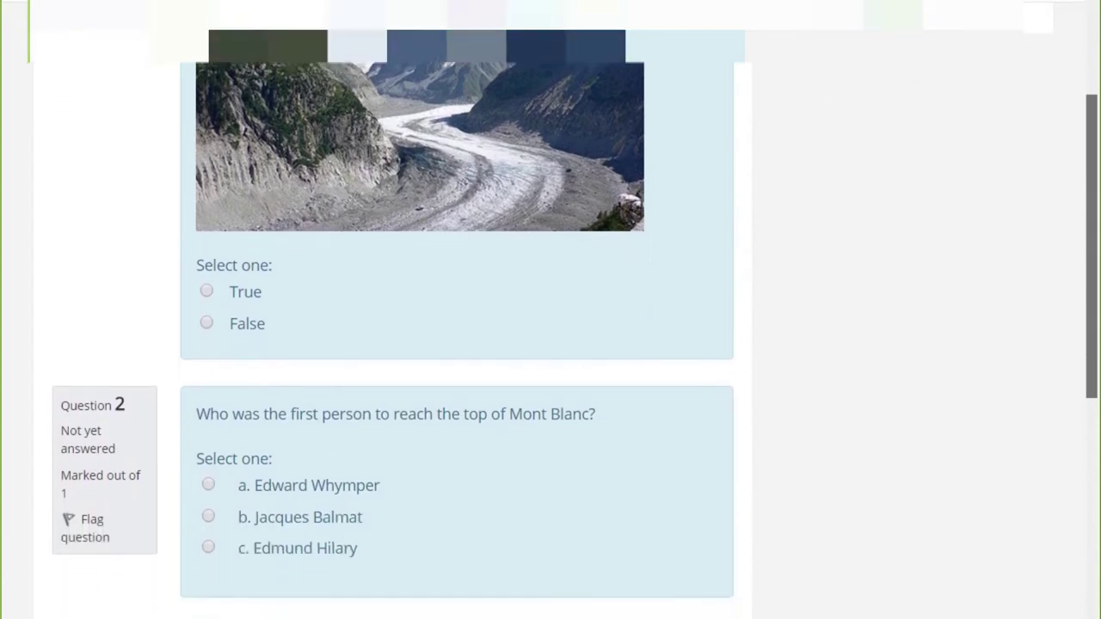
pyautogui.scroll(-5, 499, 344)
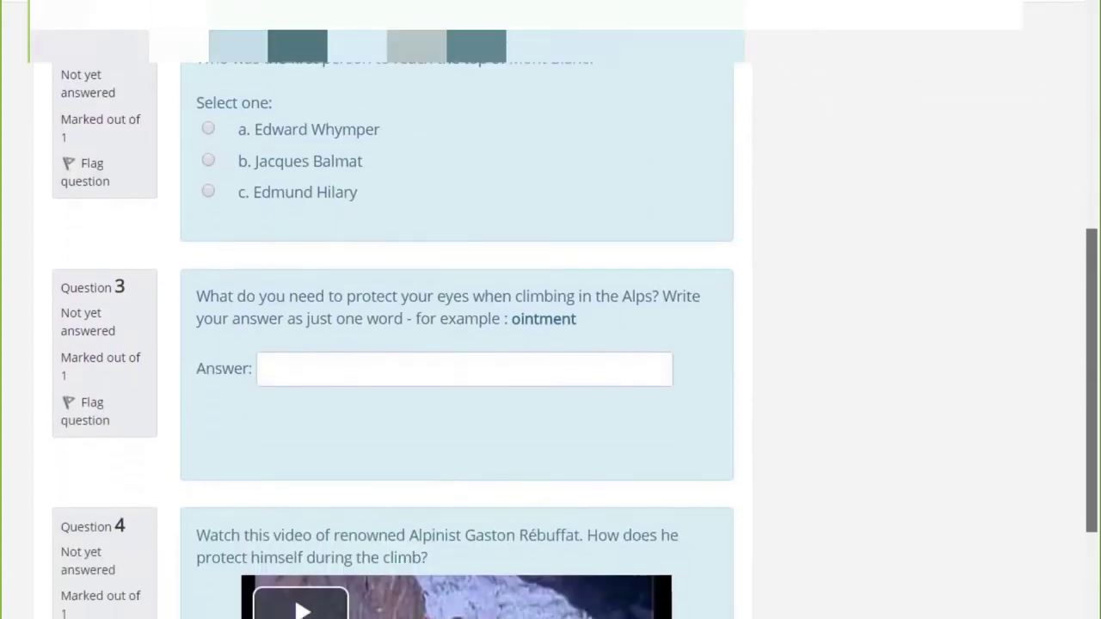
pyautogui.scroll(-4, 498, 344)
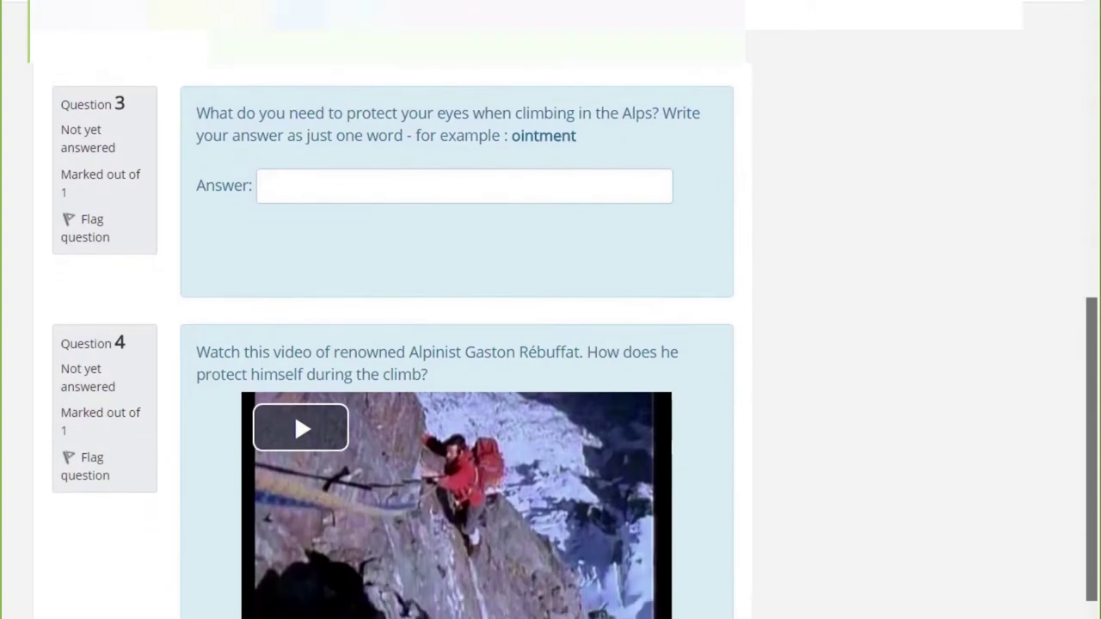
pyautogui.scroll(-3, 498, 344)
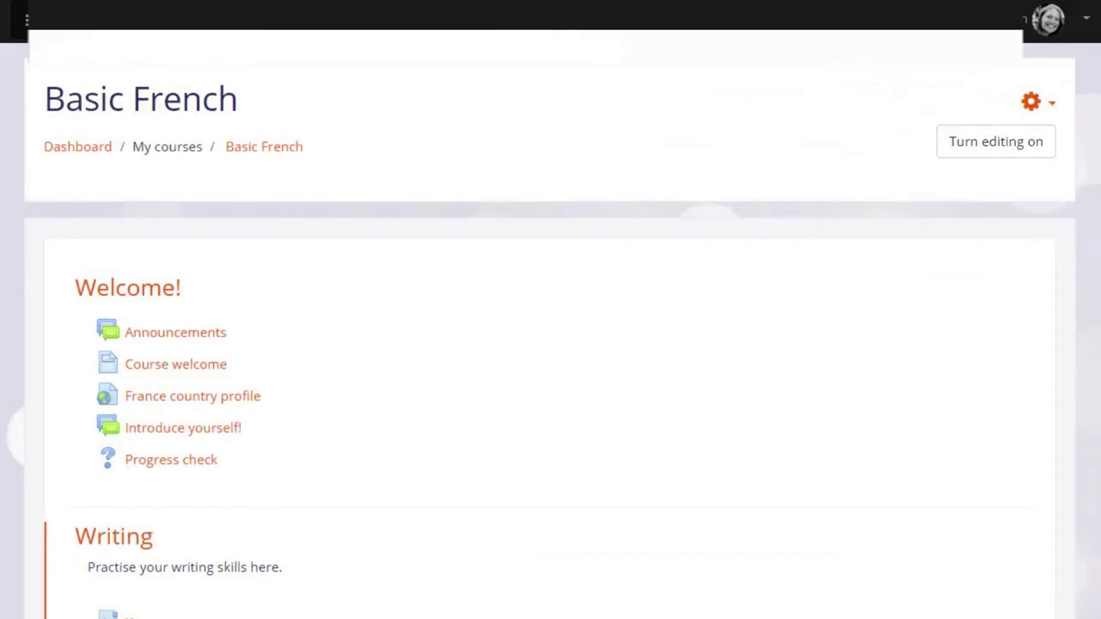
# - Open the questions of the Basic French course's question bank from the full course administration options
pyautogui.click(1046, 104)
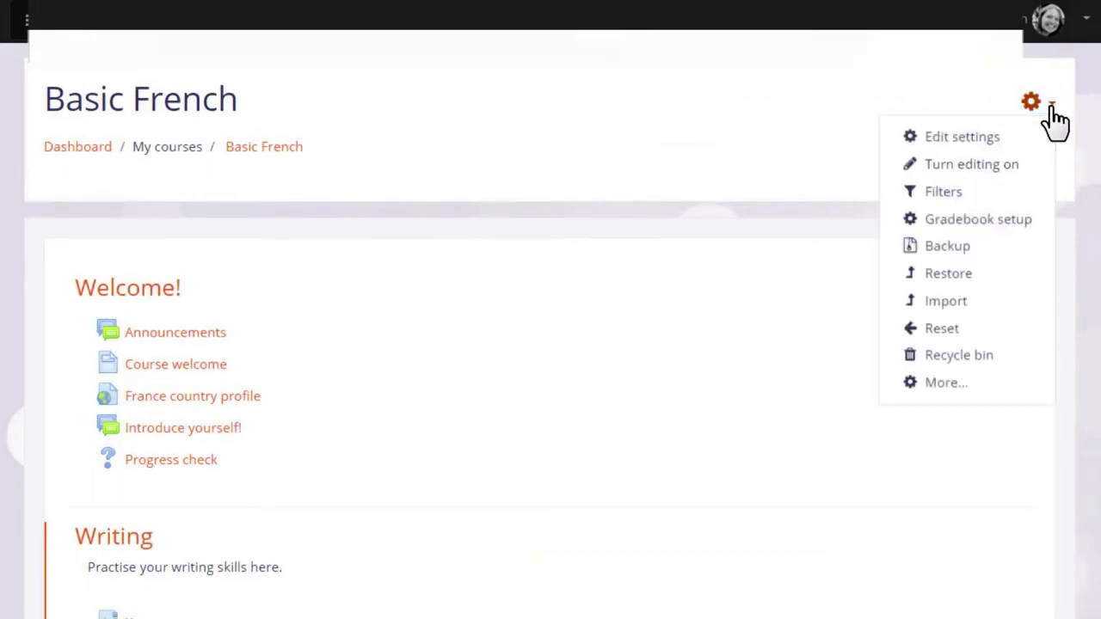
pyautogui.click(974, 392)
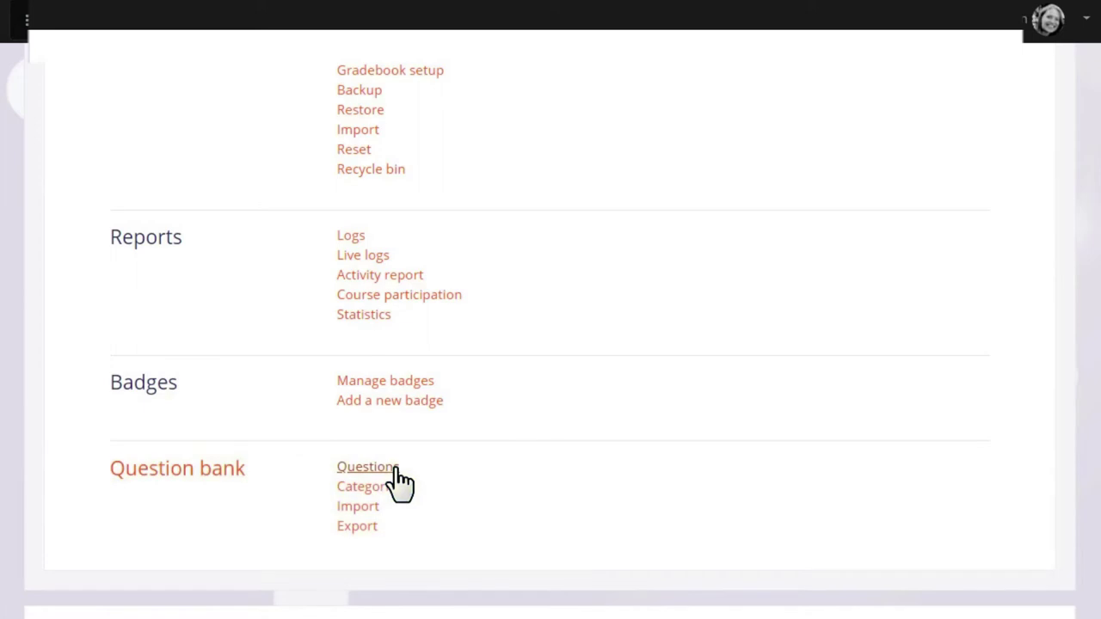
pyautogui.click(365, 467)
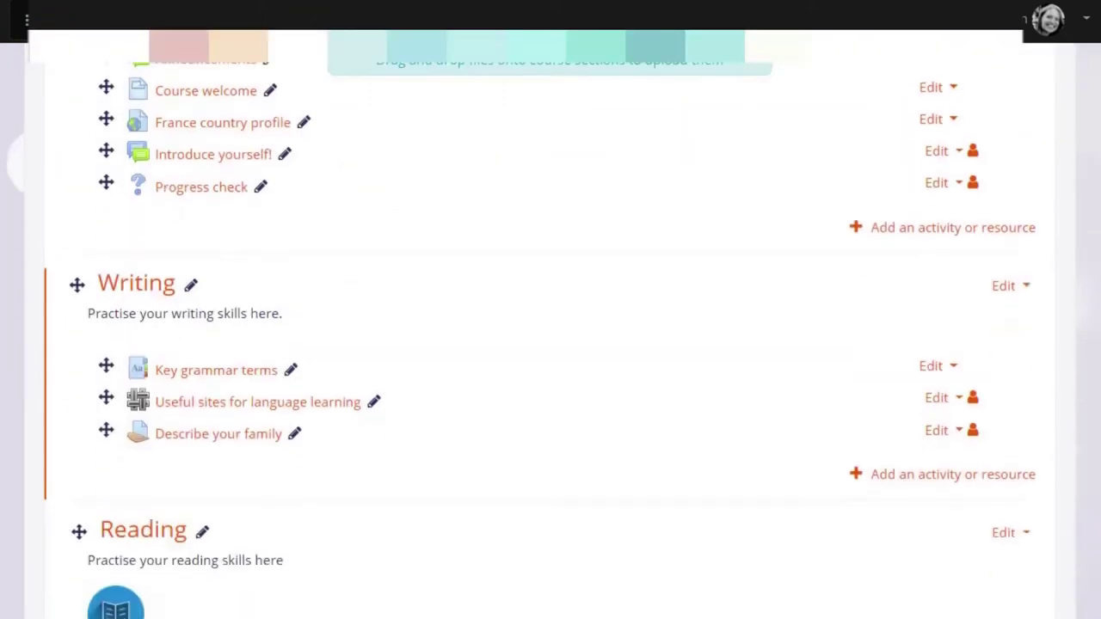
# - Add a new Quiz activity to the Writing section of the Basic French course
pyautogui.scroll(-1, 997, 416)
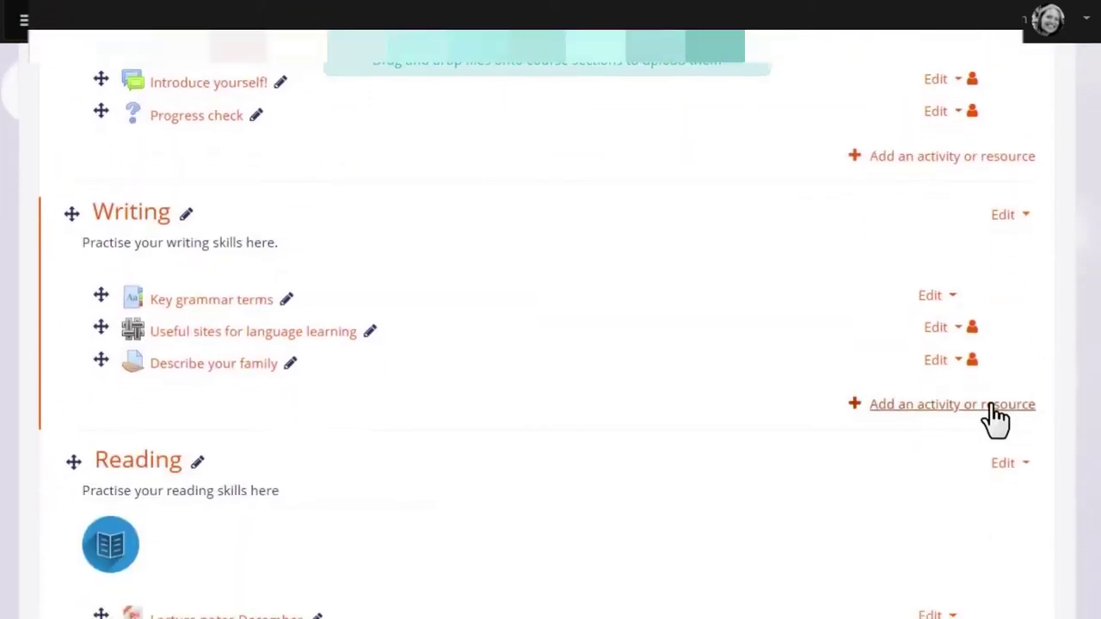
pyautogui.click(969, 486)
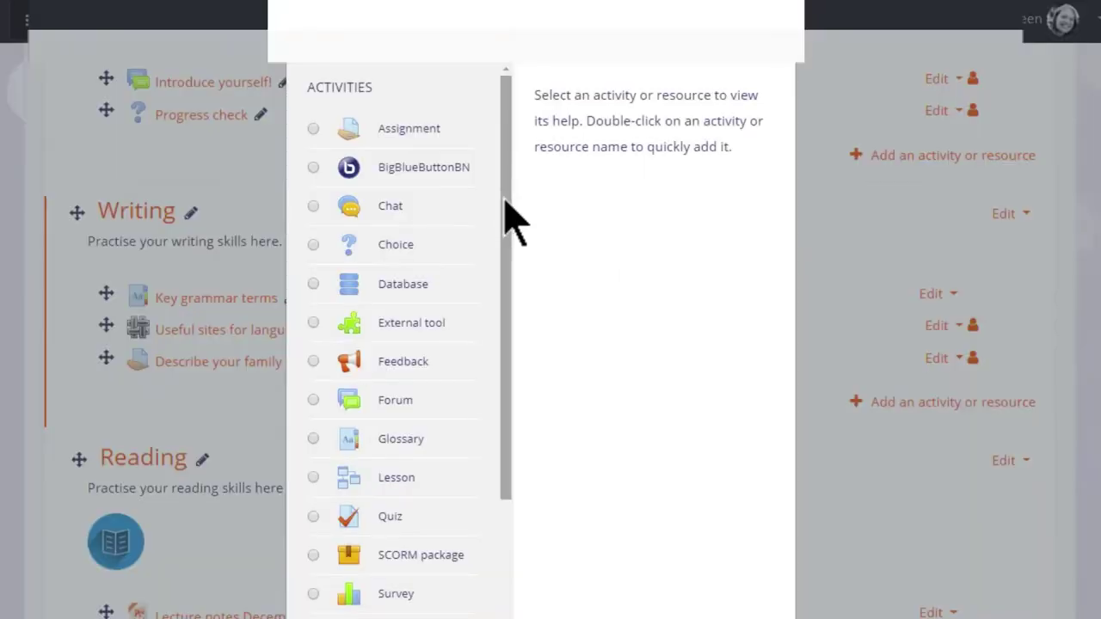
pyautogui.moveTo(506, 203); pyautogui.dragTo(504, 394)
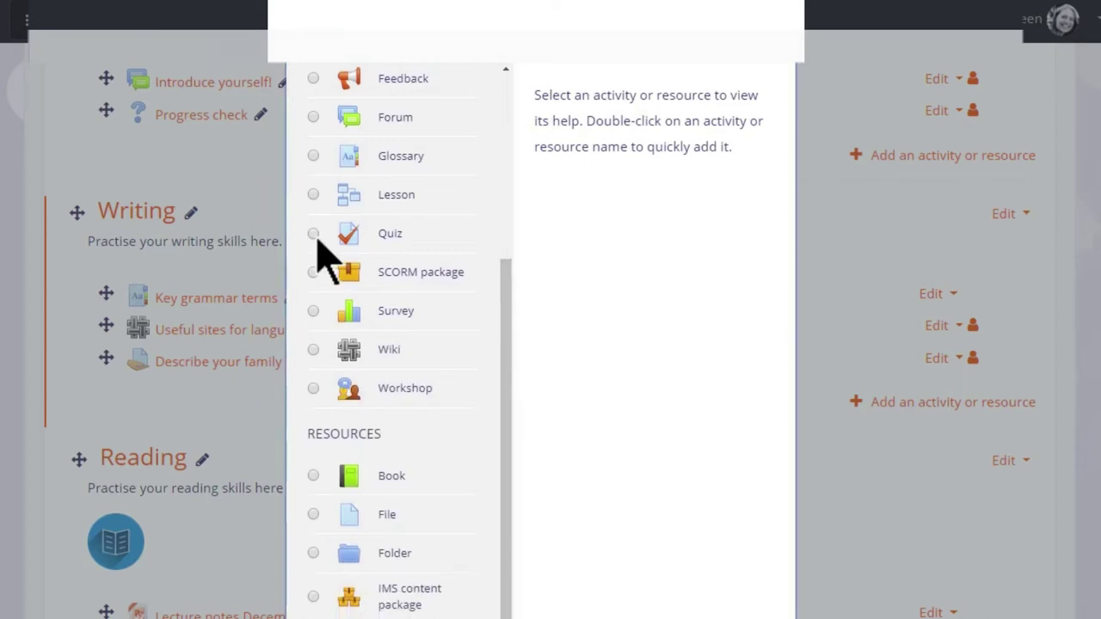
pyautogui.doubleClick(318, 239)
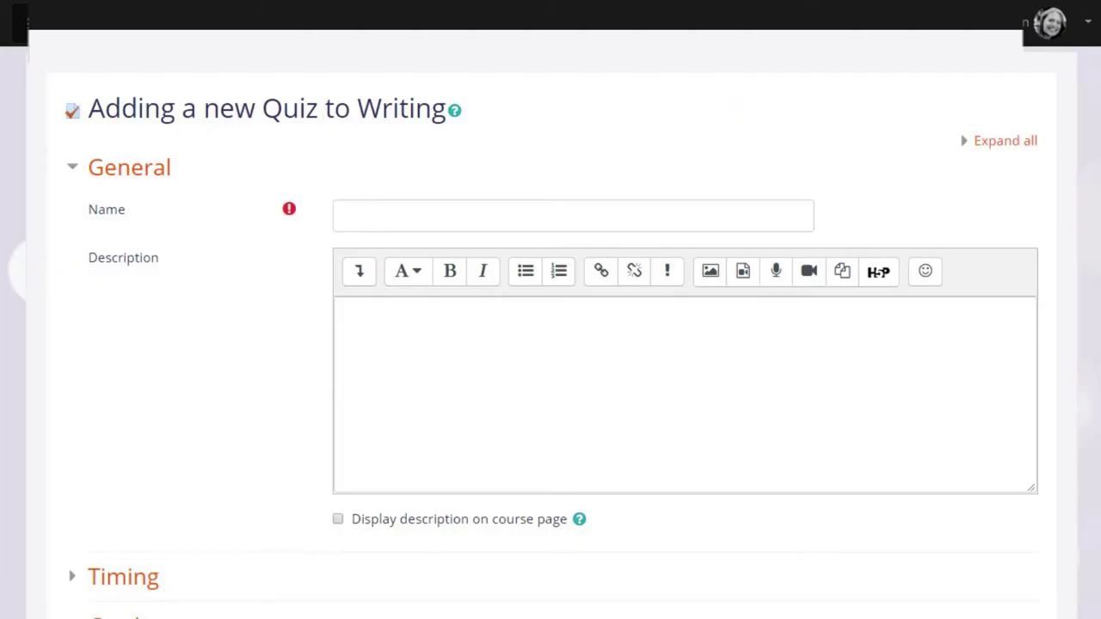
# - Name the quiz "Vocabulary quiz" and enter the description "Your first vocabulary quiz - good luck!"
pyautogui.click(573, 215)
pyautogui.write('Vocabulary quiz')
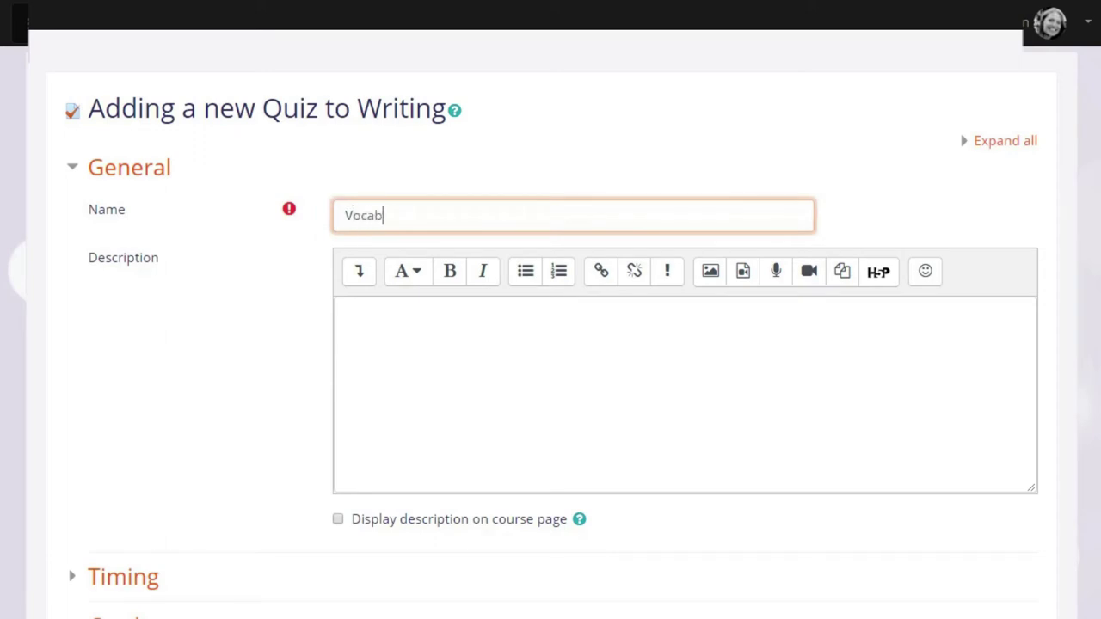
pyautogui.click(345, 313)
pyautogui.write('Your first vocabulary quiz - good luck!')
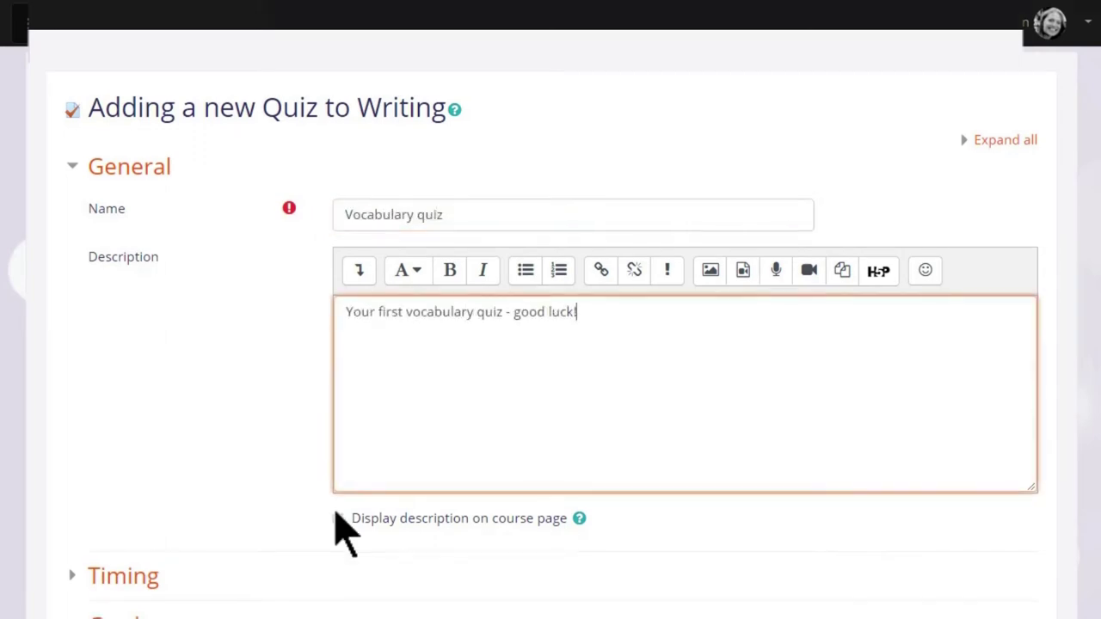
# - Pass over the remaining quiz settings, then save the new quiz and display it
pyautogui.scroll(-2, 344, 531)
pyautogui.scroll(-1, 344, 531)
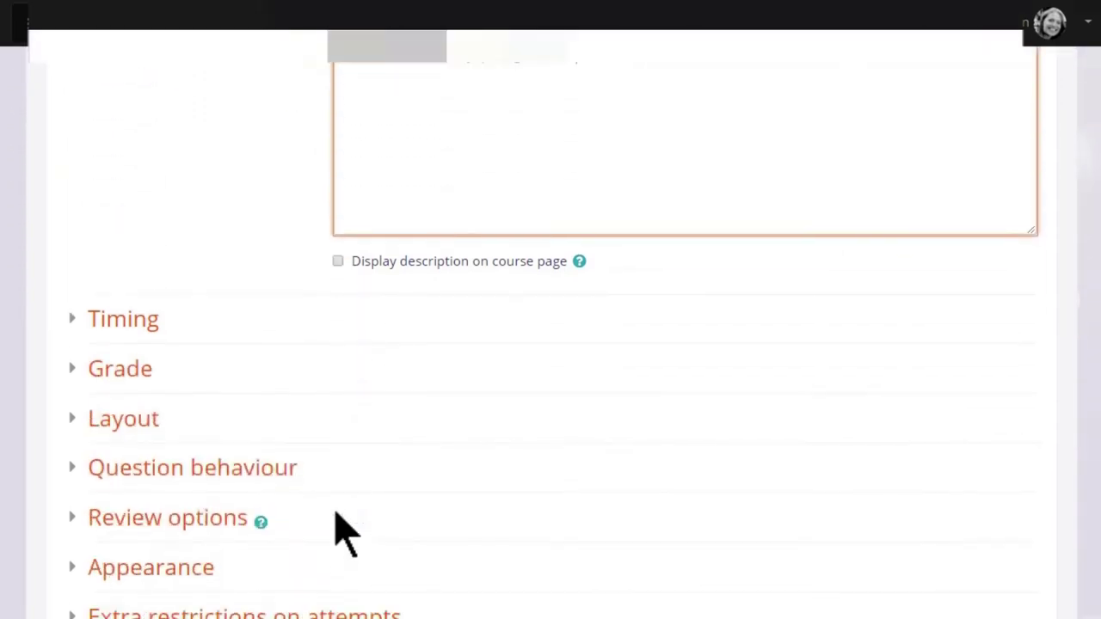
pyautogui.scroll(-3, 344, 531)
pyautogui.scroll(-1, 344, 532)
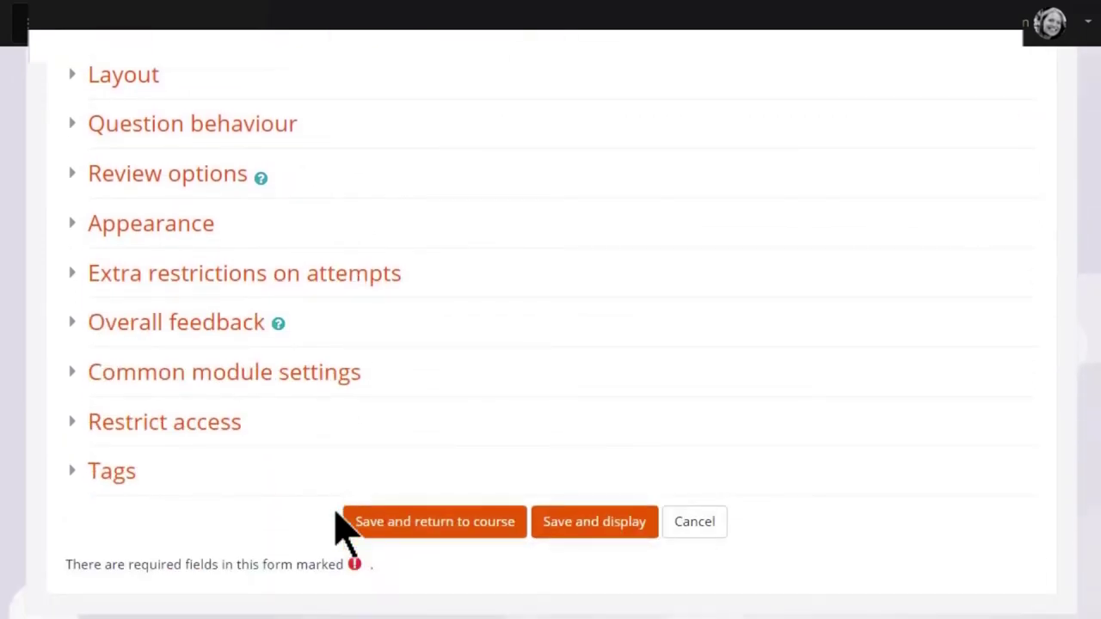
pyautogui.click(260, 178)
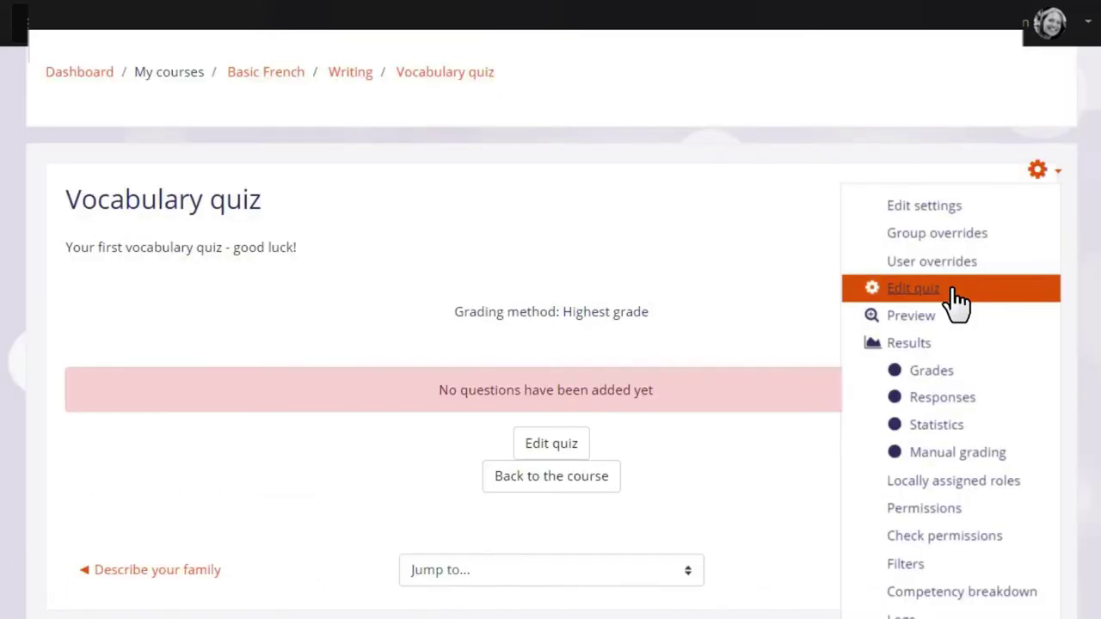
# - Open the Vocabulary quiz for editing and start adding a new question to it
pyautogui.click(949, 288)
pyautogui.click(1013, 349)
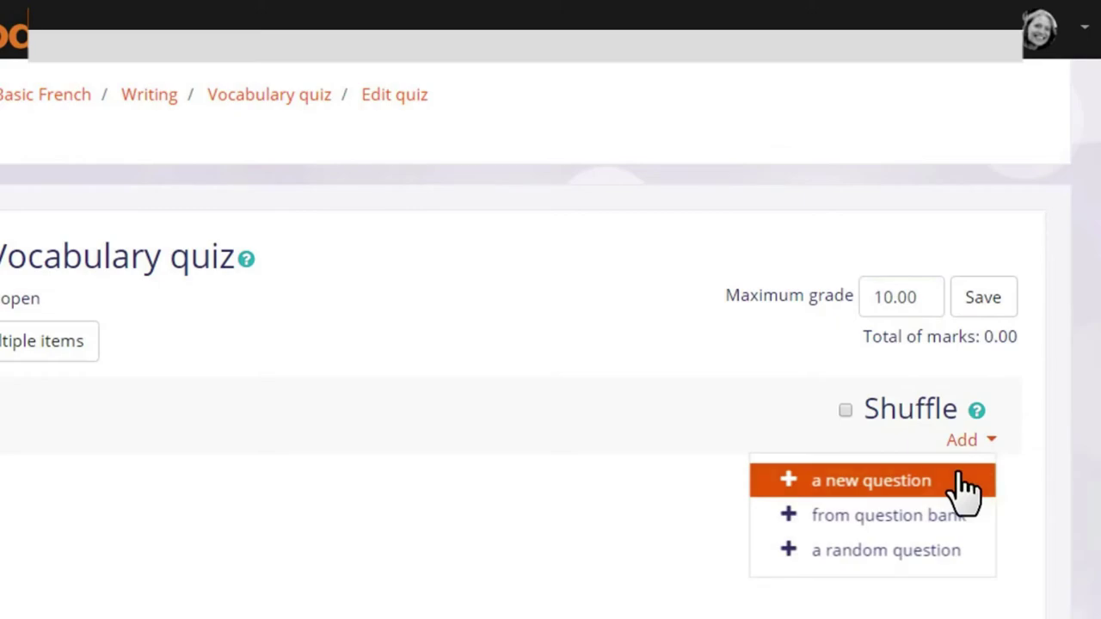
pyautogui.click(963, 484)
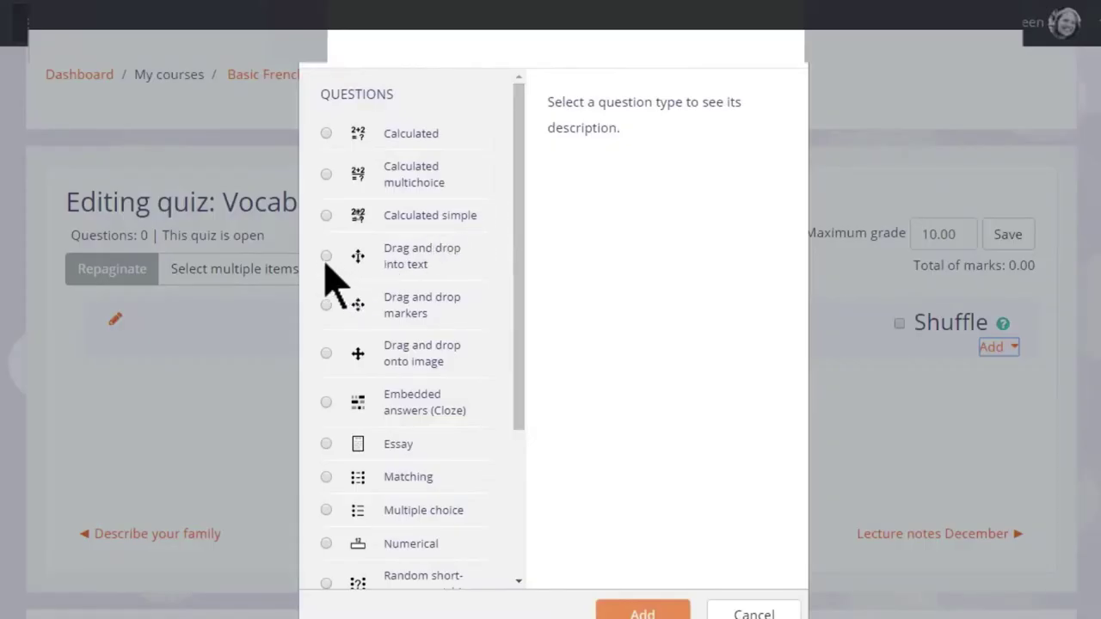
# - Check the descriptions of the Select missing words and Essay question types
pyautogui.scroll(-3, 334, 273)
pyautogui.click(327, 414)
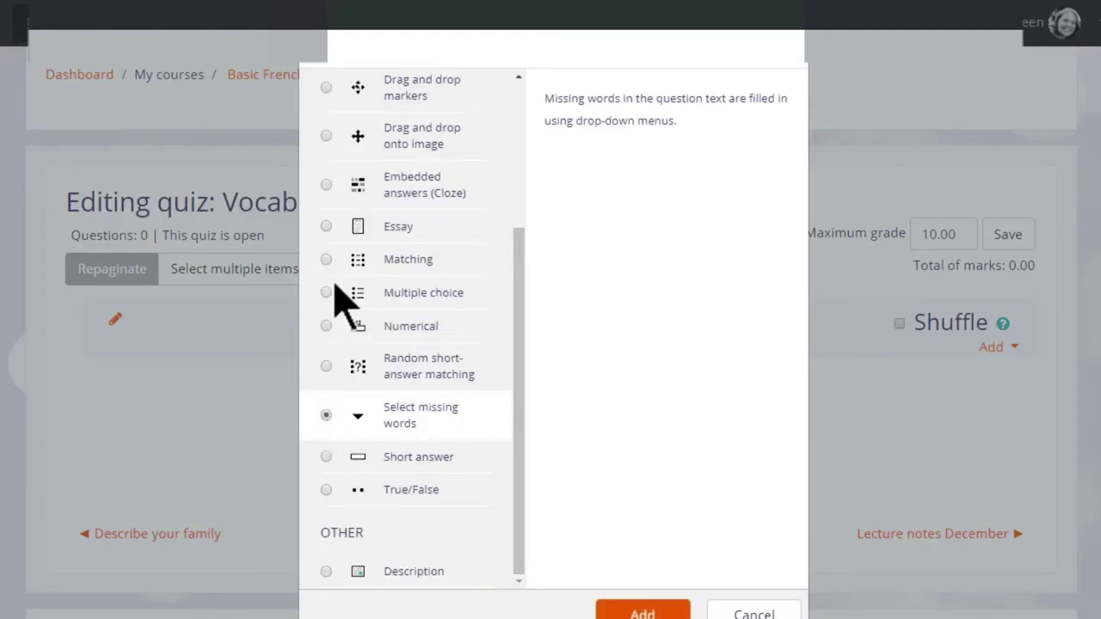
pyautogui.click(326, 227)
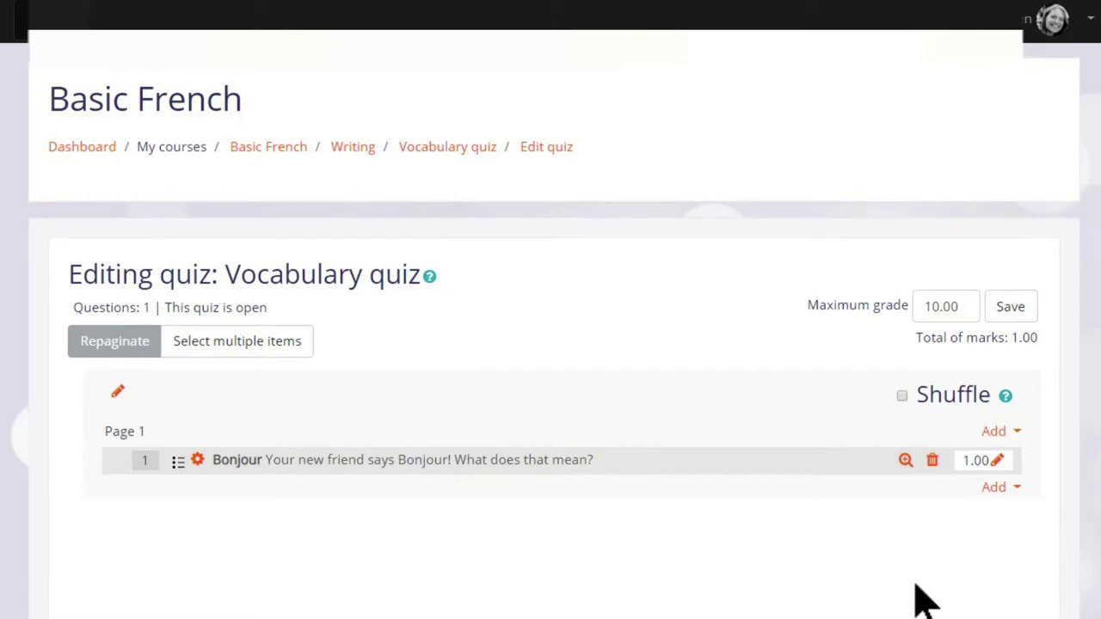
# - Preview the Bonjour question, close the preview and show the options for adding another question to the page
pyautogui.click(905, 460)
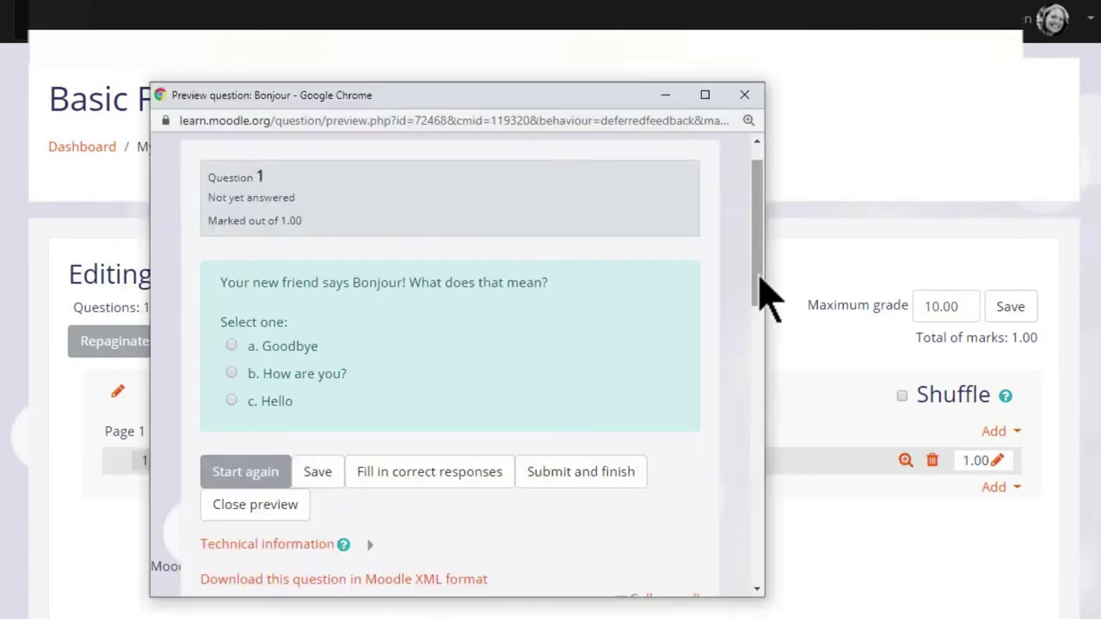
pyautogui.click(744, 96)
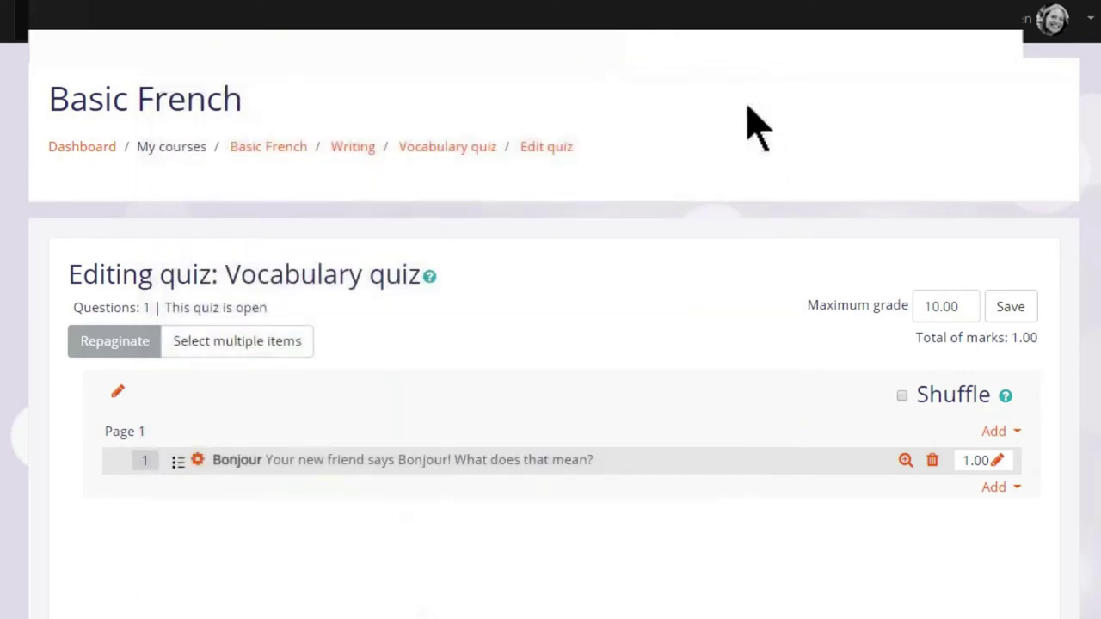
pyautogui.click(1013, 488)
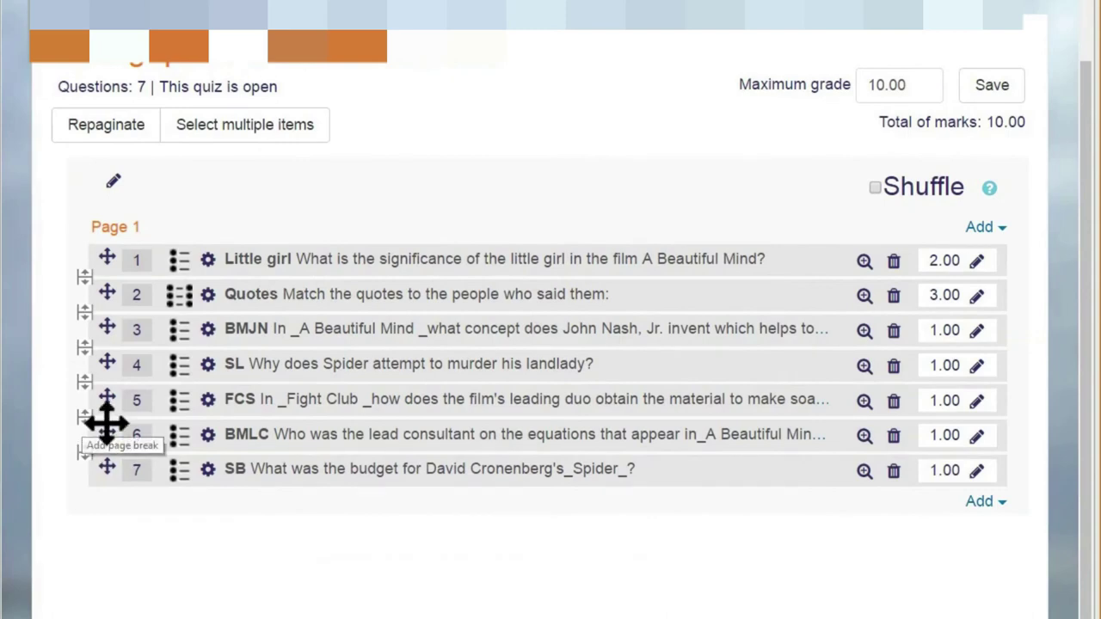
# - Move the BMLC question above the FCS question and insert a page break after question 4
pyautogui.moveTo(104, 435); pyautogui.dragTo(69, 418)
pyautogui.click(84, 380)
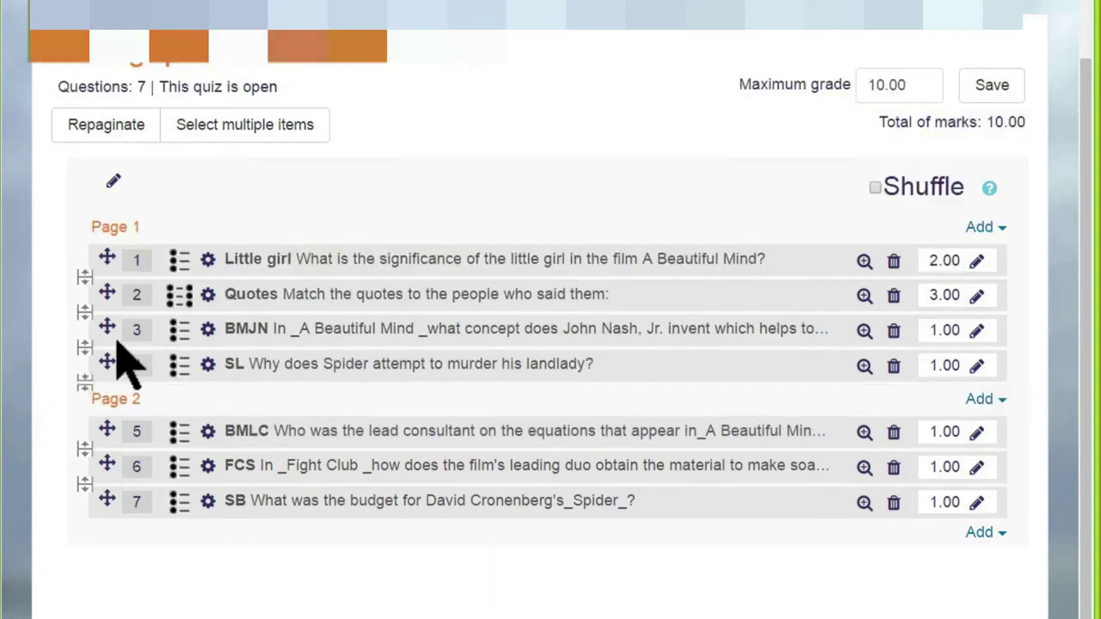
# - Add a new section heading before page 2 of the Factual recall test quiz and name it "Section two"
pyautogui.click(998, 400)
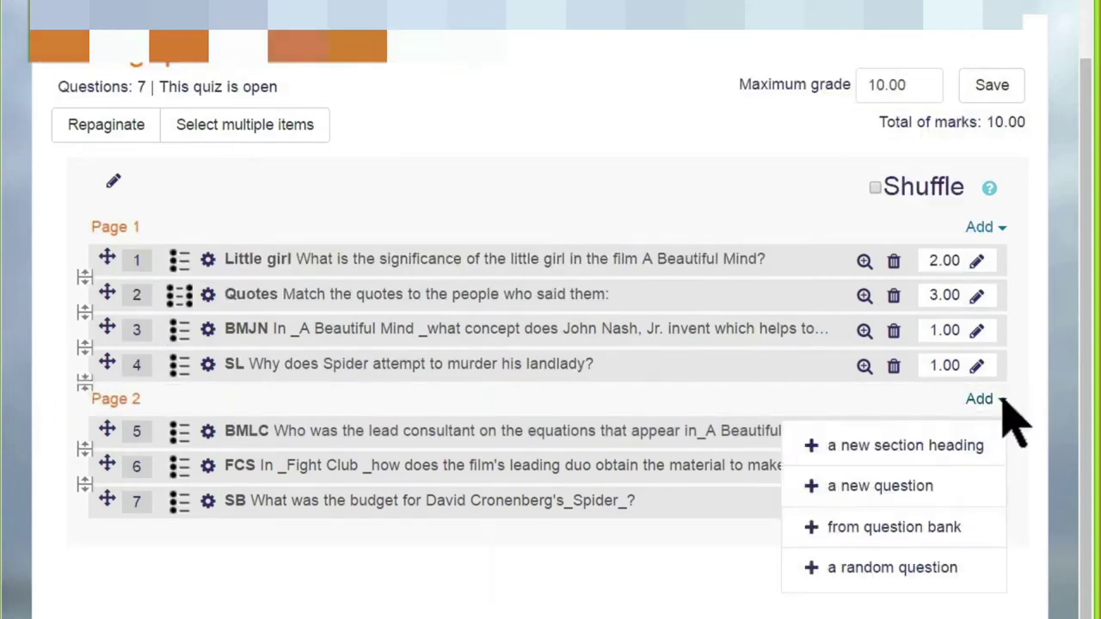
pyautogui.click(962, 446)
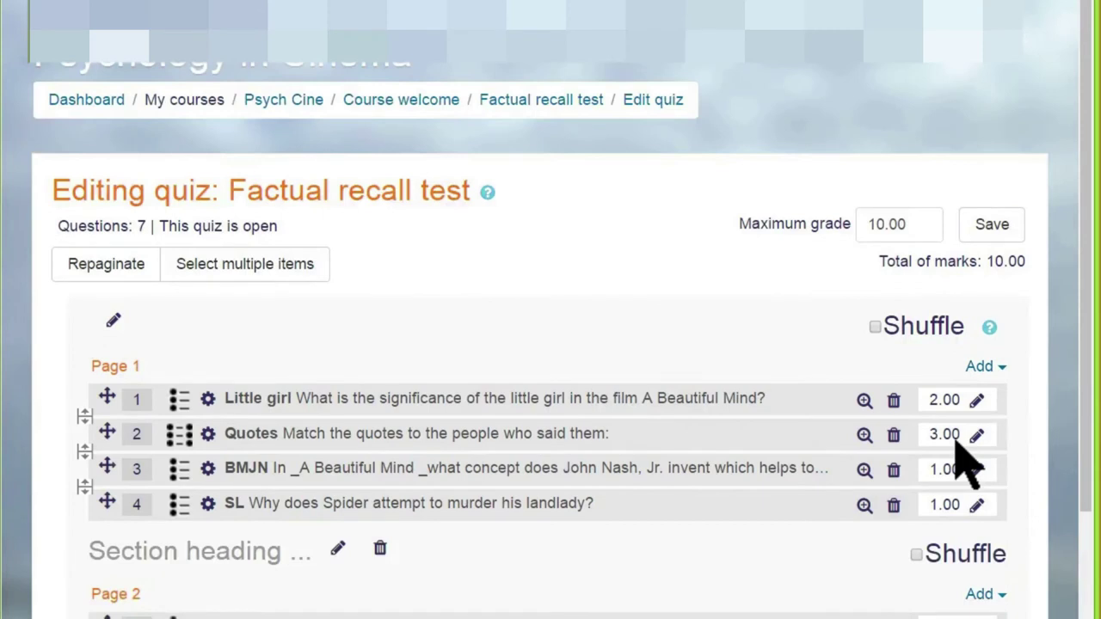
pyautogui.click(337, 548)
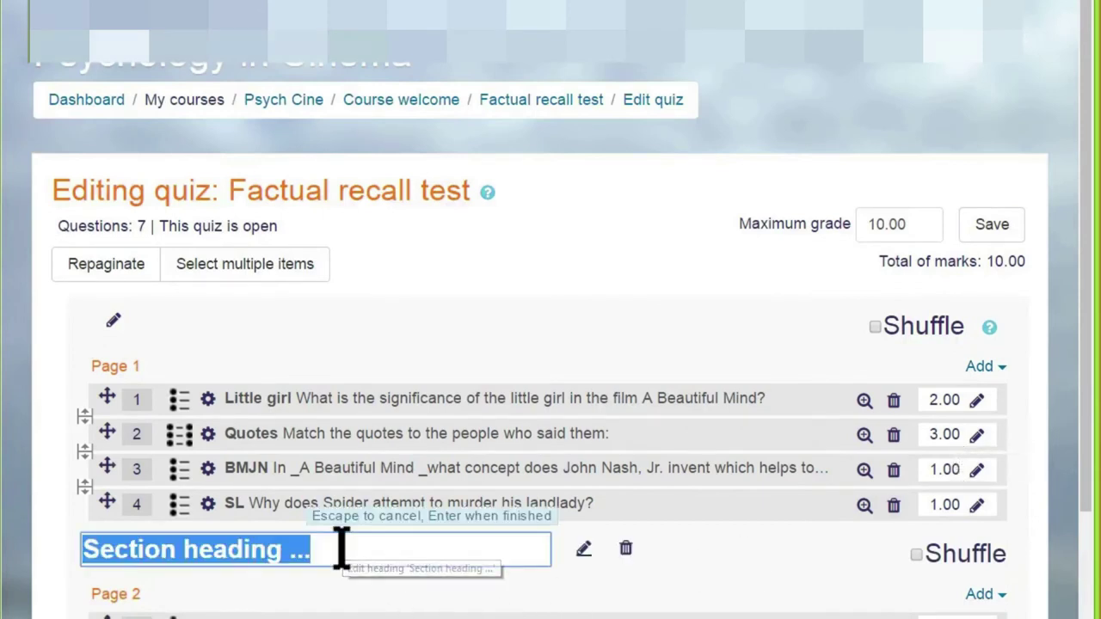
pyautogui.write('Section')
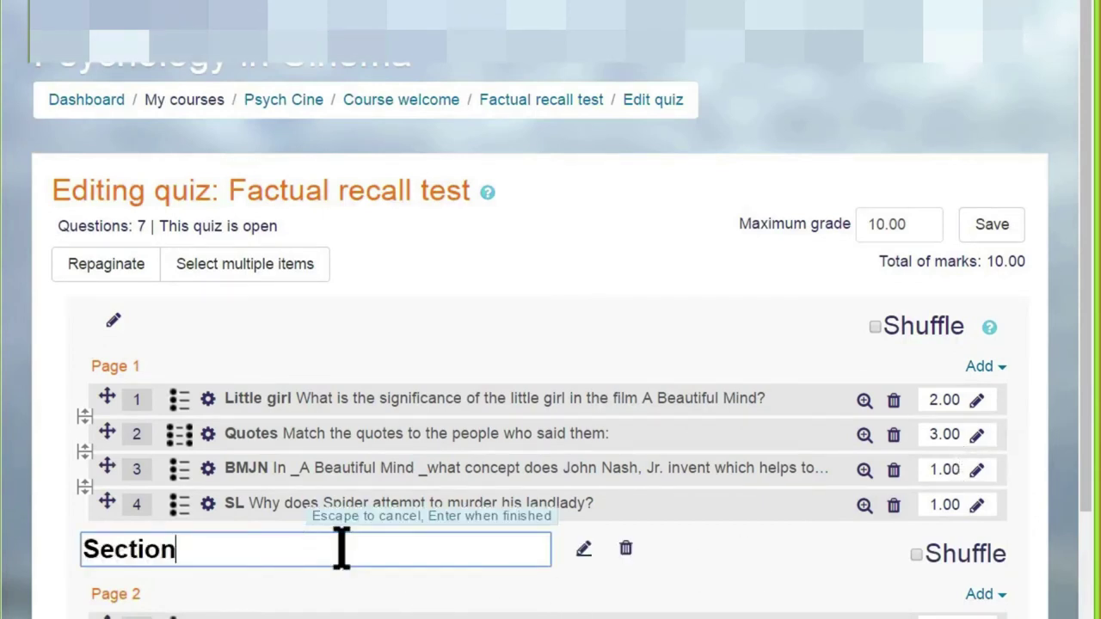
pyautogui.write(' two')
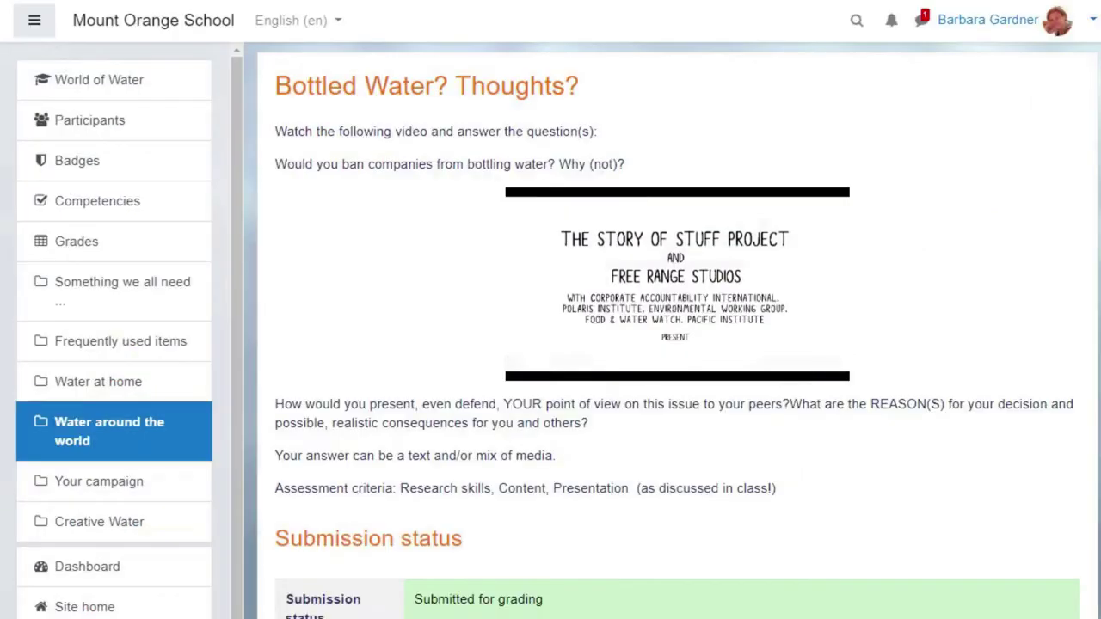
# - Skip ahead in the video of the "Bottled Water? Thoughts?" assignment and view the content below it
pyautogui.moveTo(597, 367); pyautogui.dragTo(645, 367)
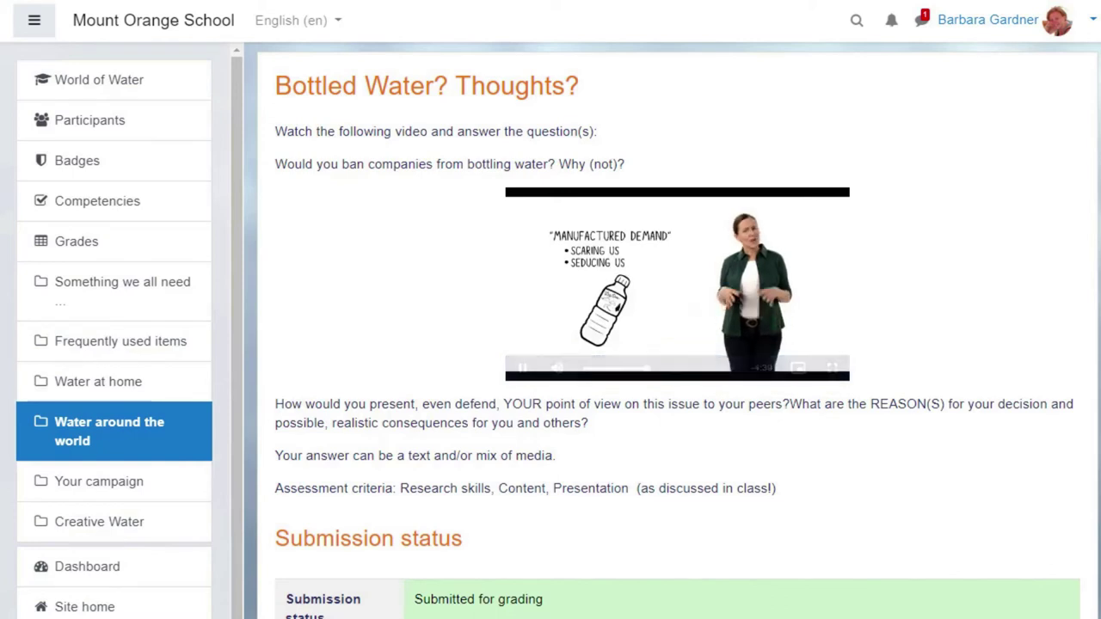
pyautogui.scroll(-2, 678, 344)
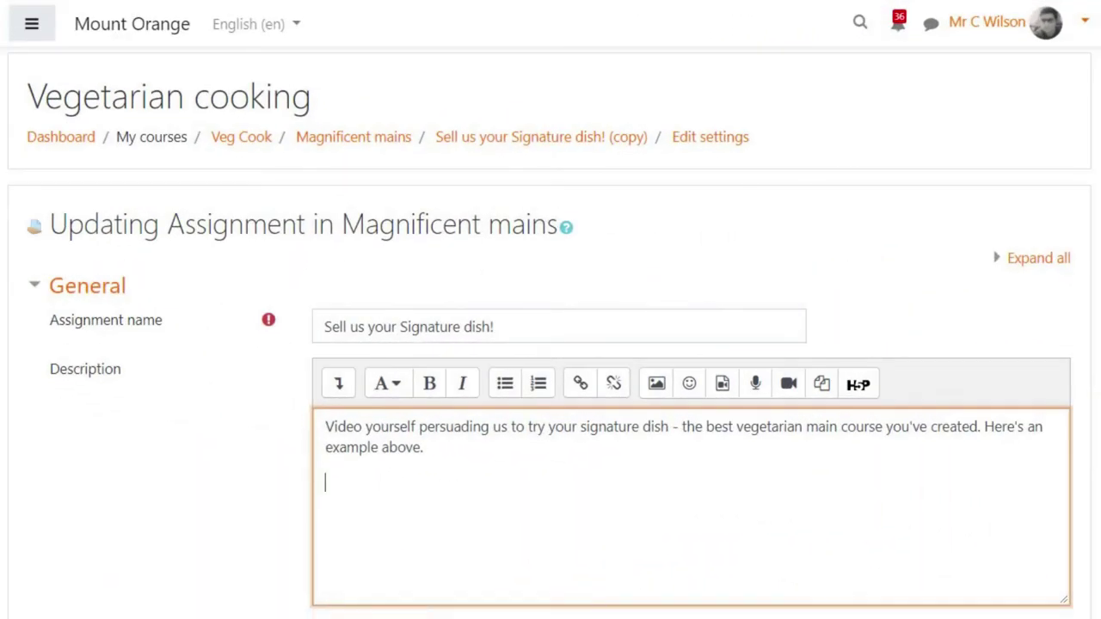
# - Add a recorded video to the "Sell us your Signature dish!" assignment description and play it on the assignment page
pyautogui.click(786, 386)
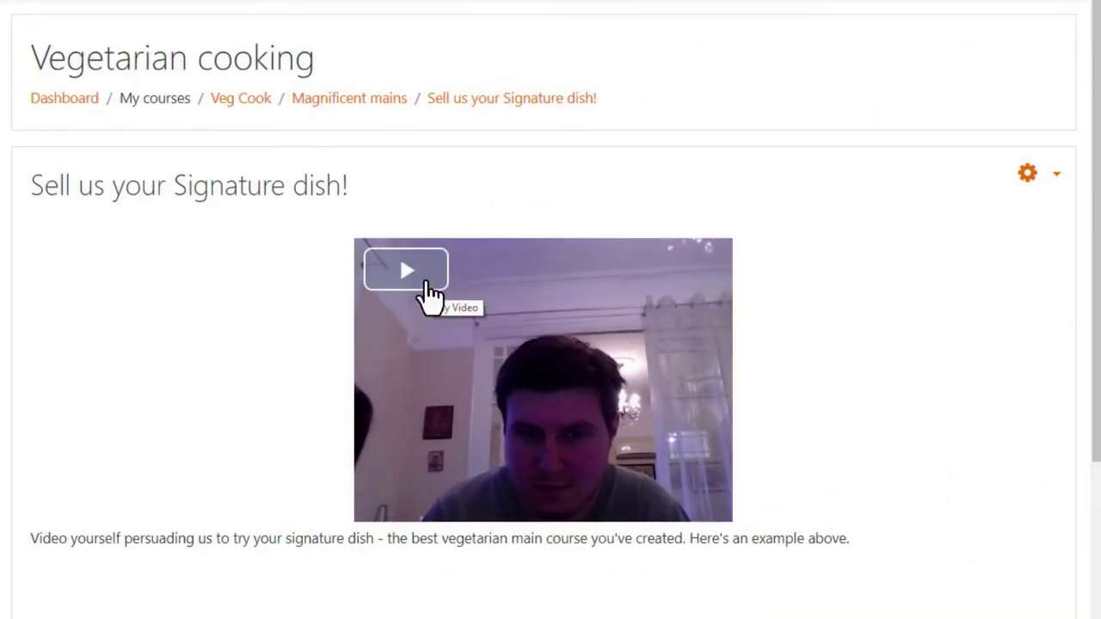
pyautogui.click(428, 291)
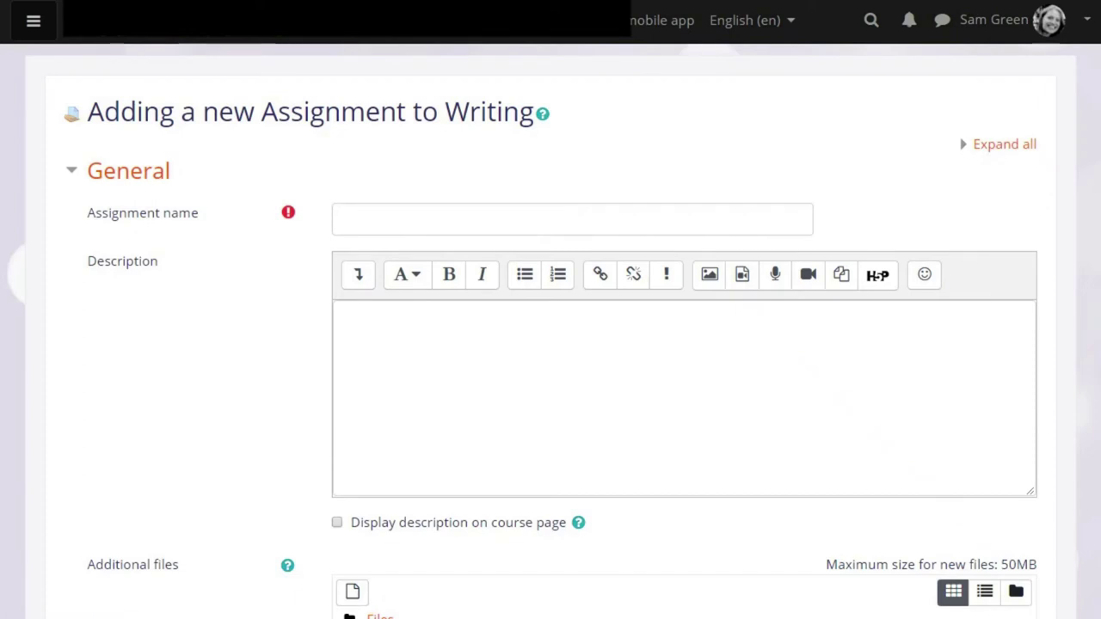
# - Name the new assignment "Describe your family" and enter the description "Describe your family in around 200 words, using the vocabulary we have studied."
pyautogui.click(572, 218)
pyautogui.write('Descr')
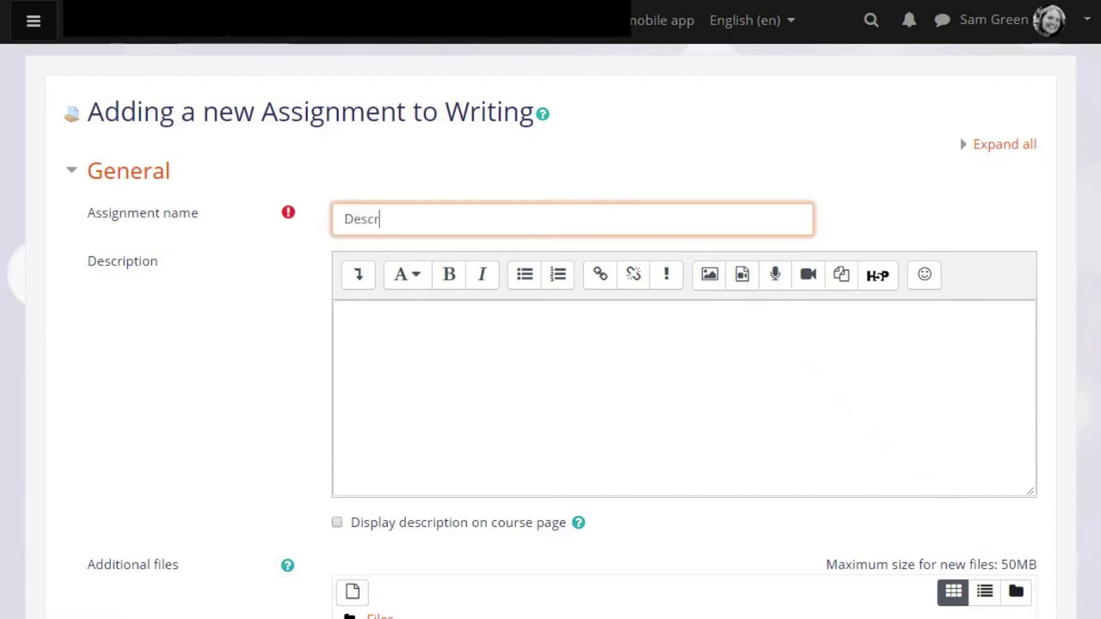
pyautogui.write('ibe your family')
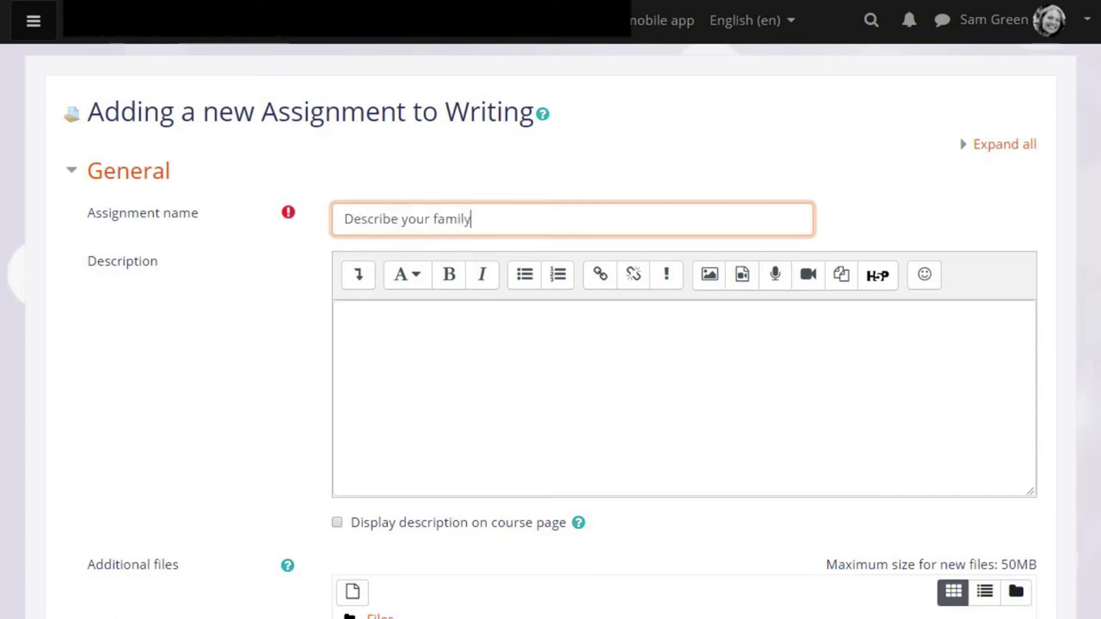
pyautogui.click(346, 316)
pyautogui.write('Describe your family in around 200 words, using the vo')
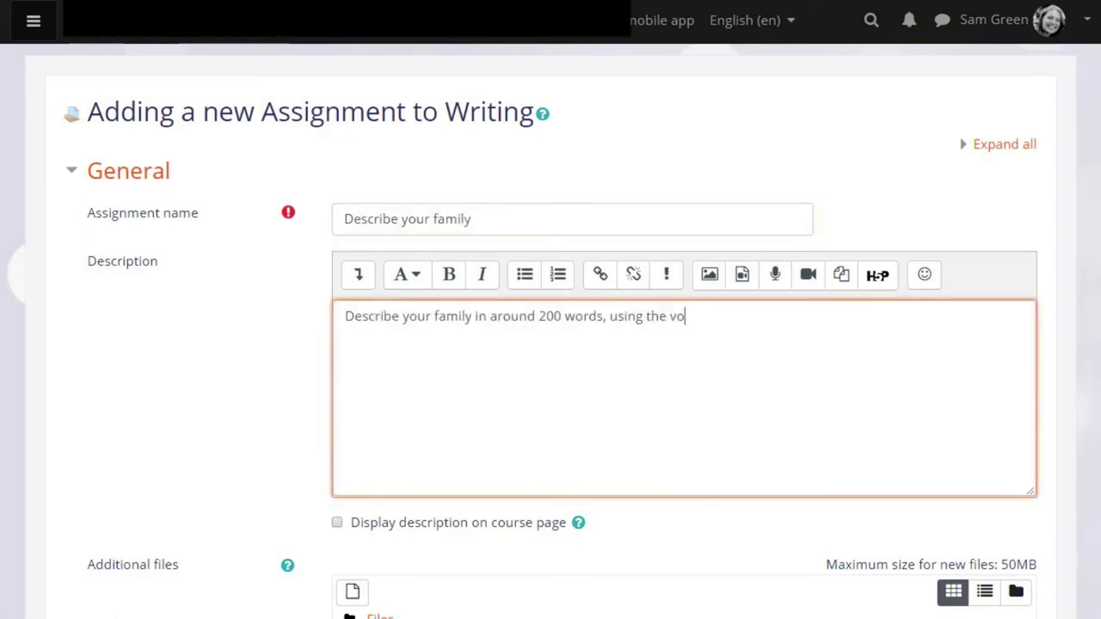
pyautogui.write('cabulary we have ')
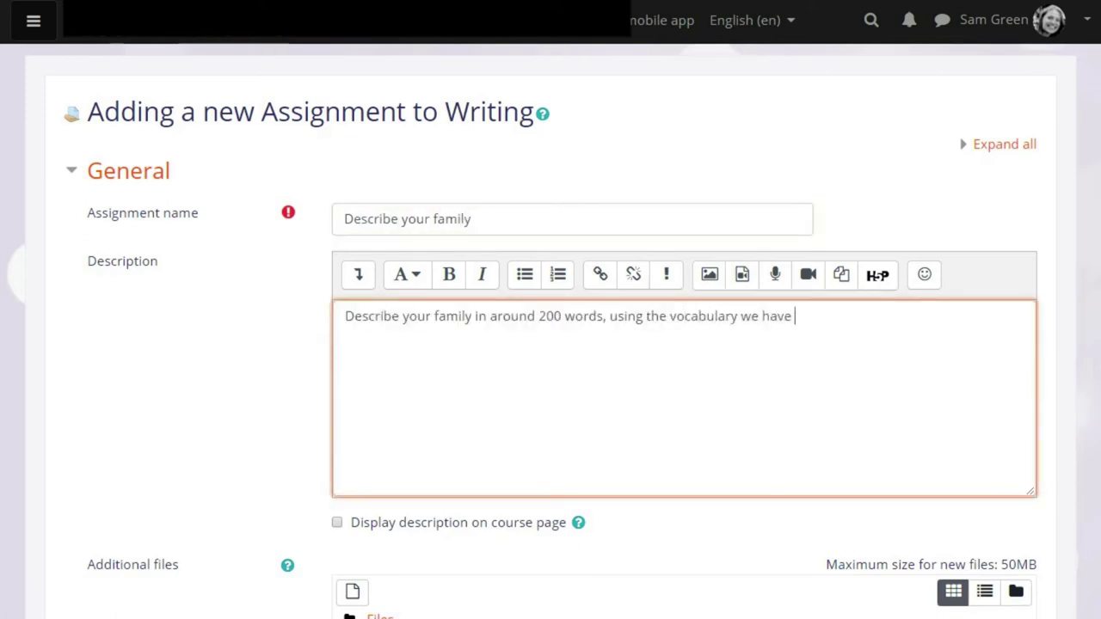
pyautogui.write('studied.')
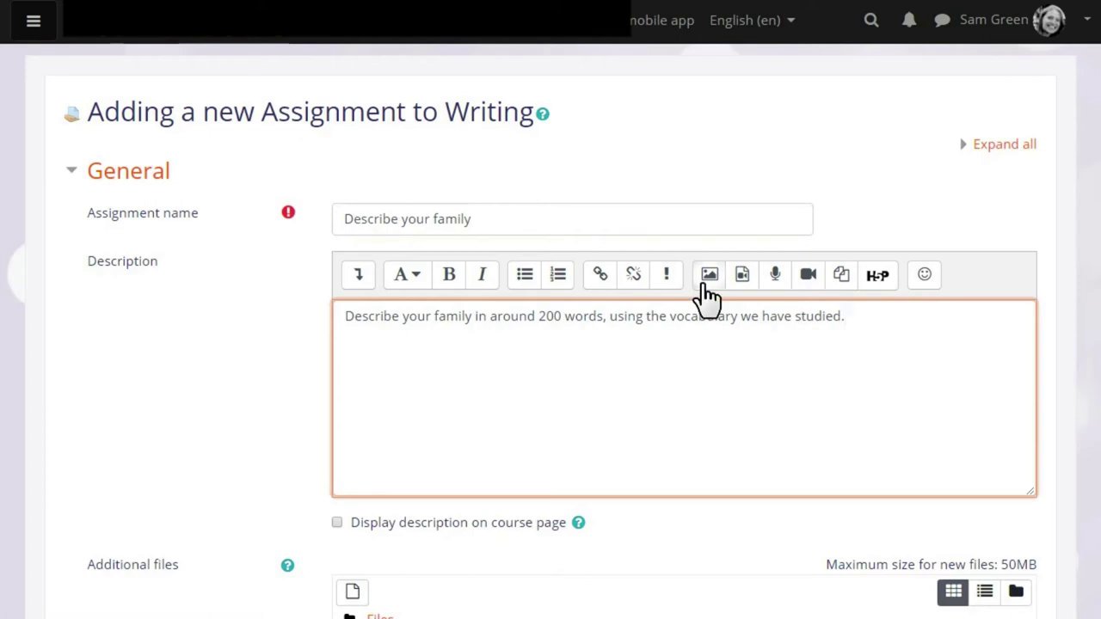
# - Review the additional files and availability settings, and set the maximum number of uploaded files to 1
pyautogui.scroll(-3, 349, 347)
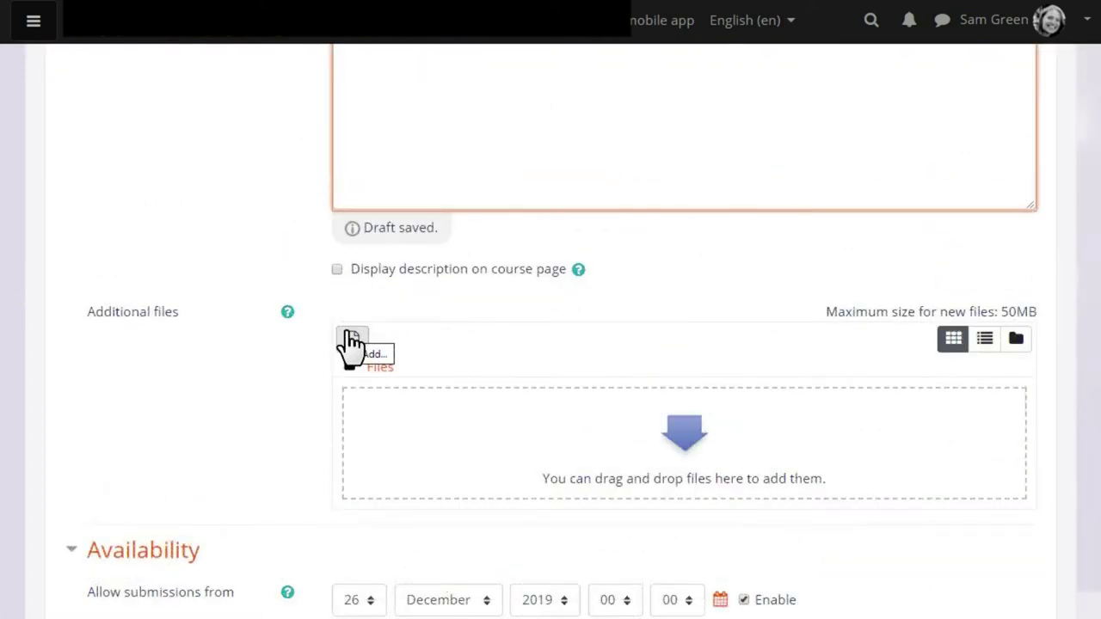
pyautogui.scroll(-3, 349, 342)
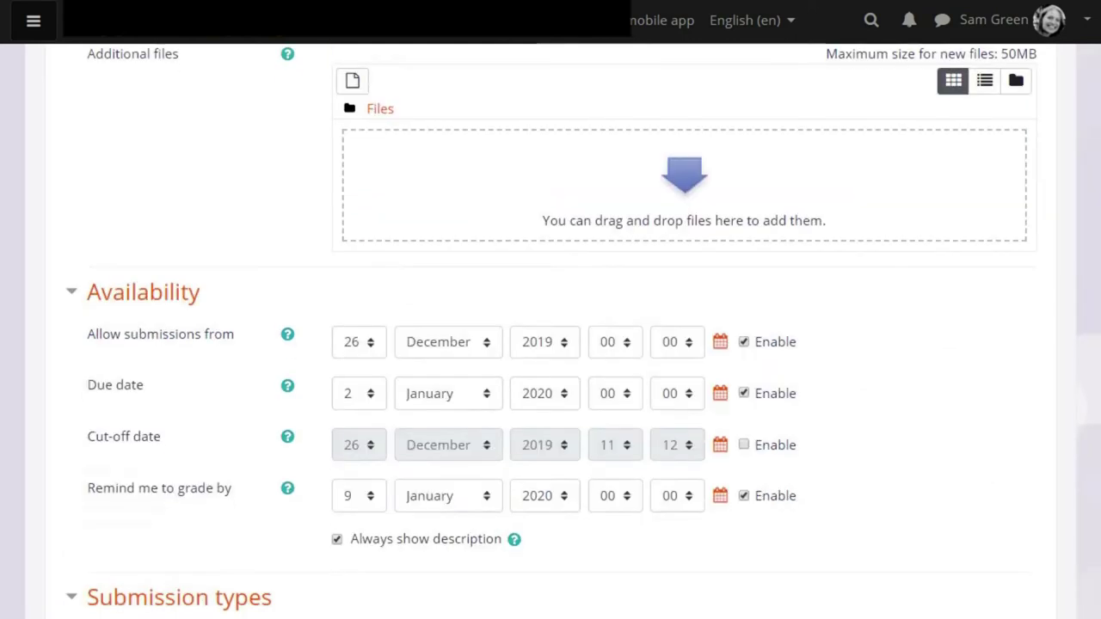
pyautogui.scroll(-1, 349, 342)
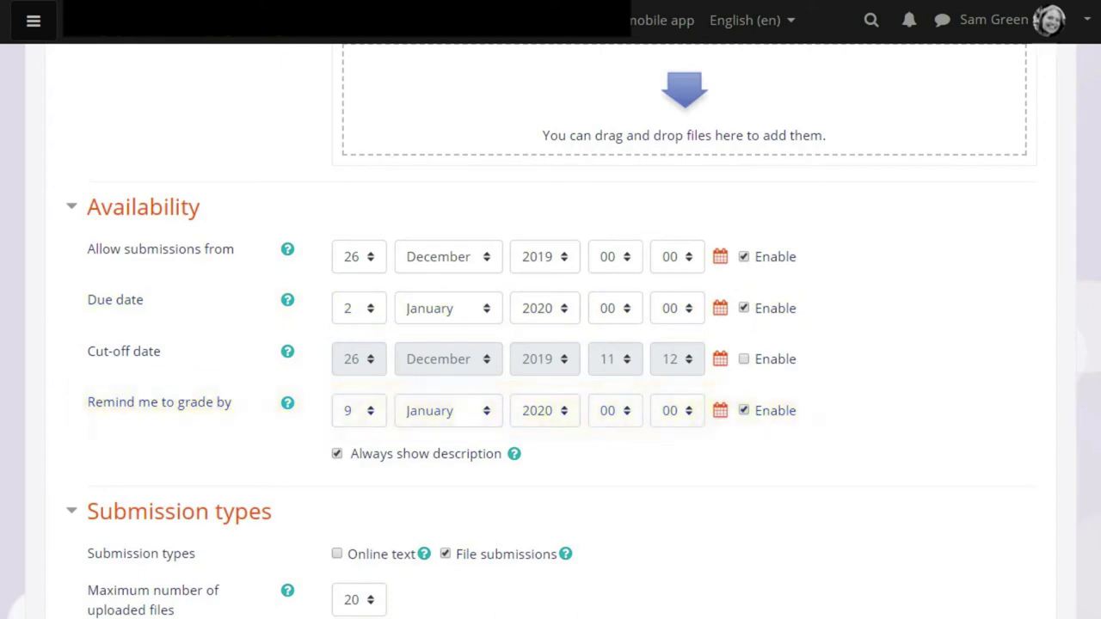
pyautogui.scroll(-5, 1085, 557)
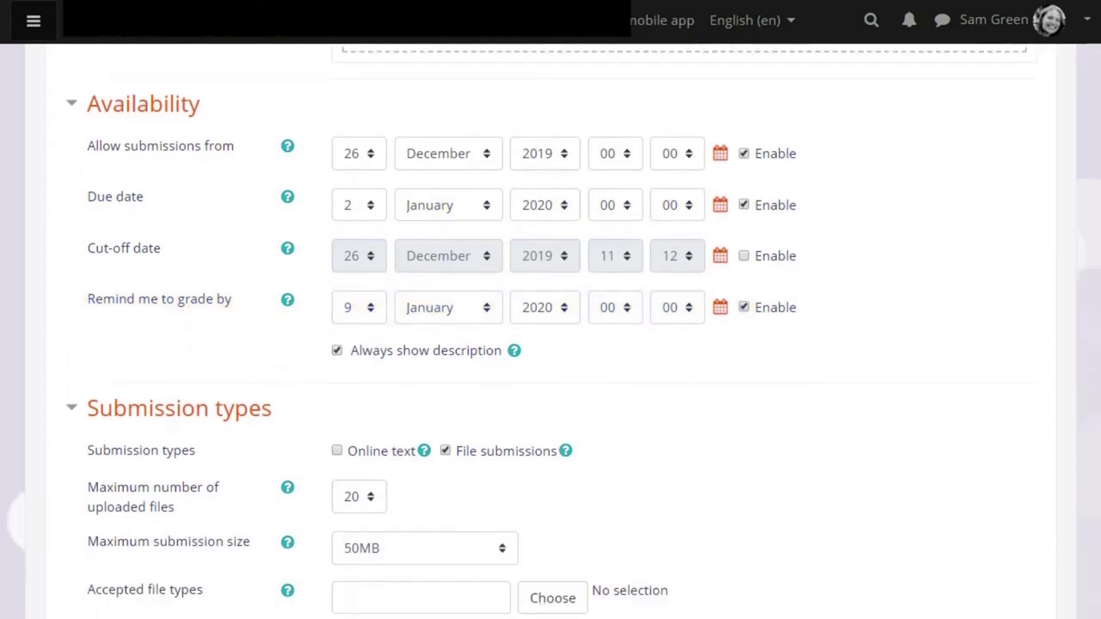
pyautogui.scroll(-1, 1086, 559)
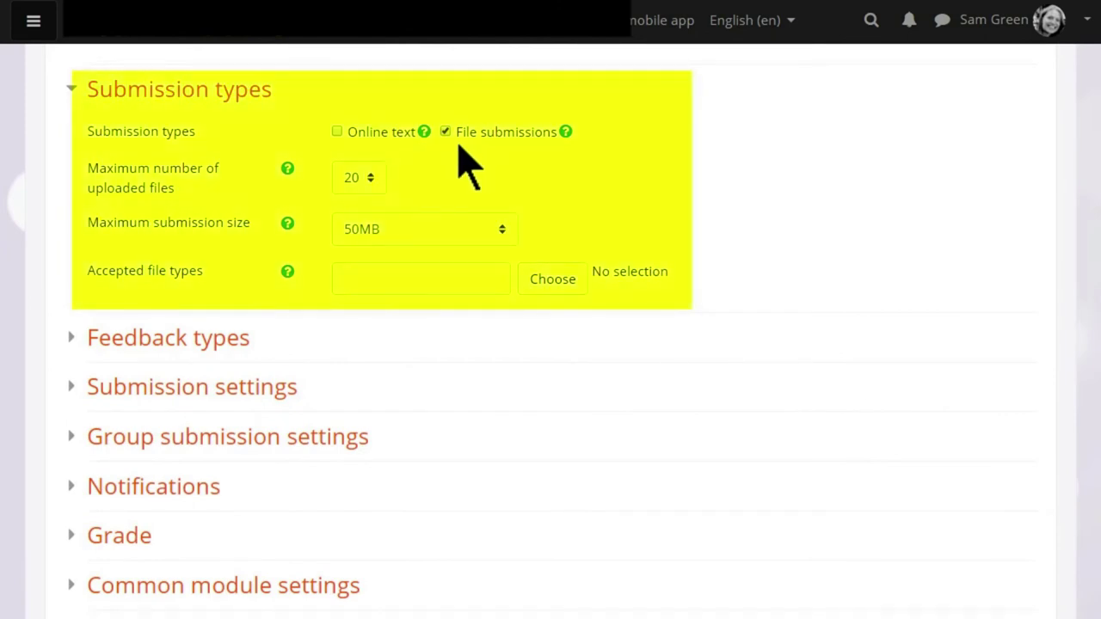
pyautogui.click(369, 178)
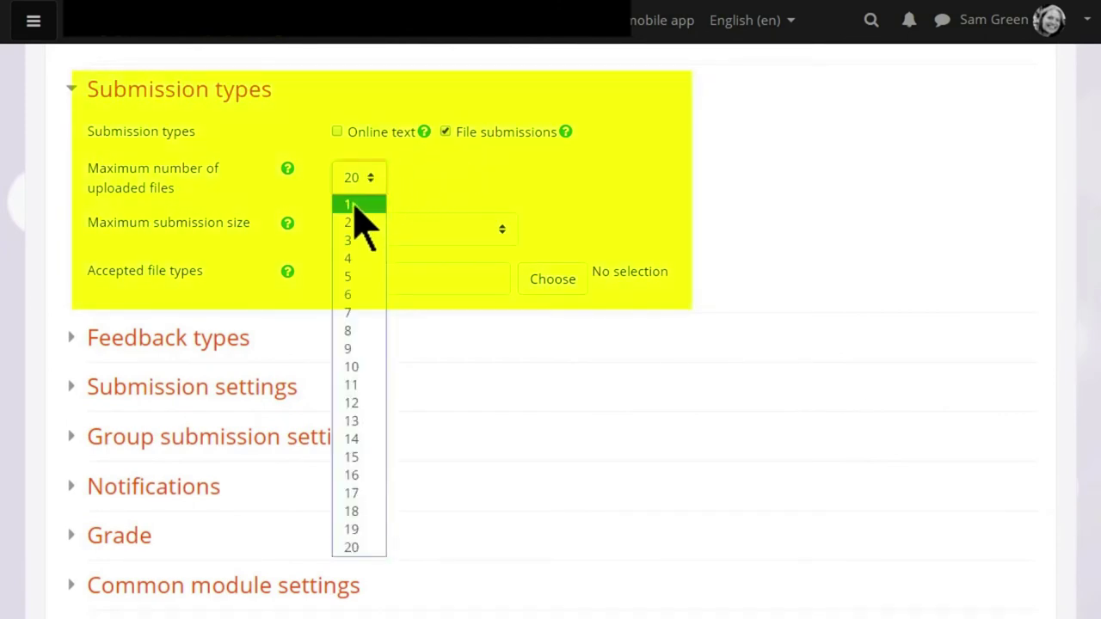
pyautogui.click(360, 206)
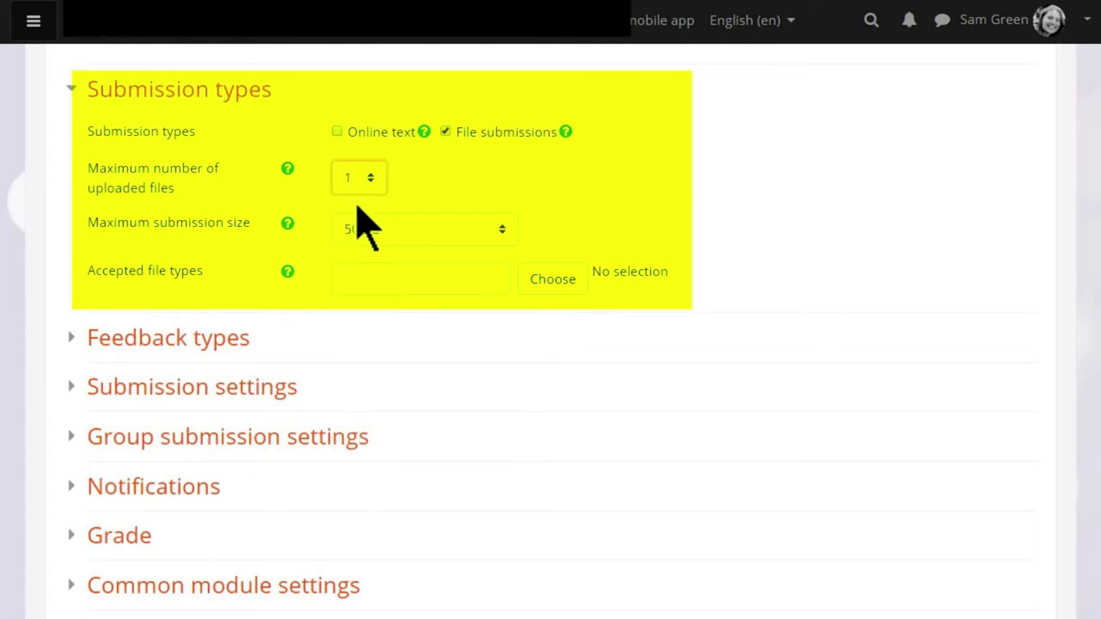
# - Check which accepted file types can be chosen for submissions, and close the list without selecting any
pyautogui.click(505, 280)
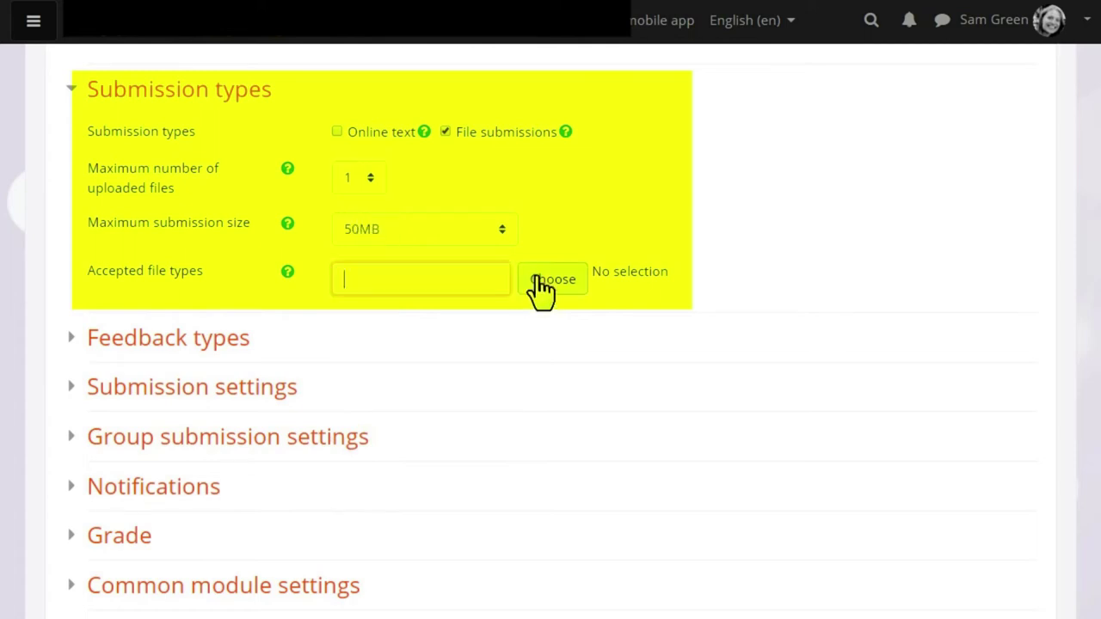
pyautogui.click(538, 279)
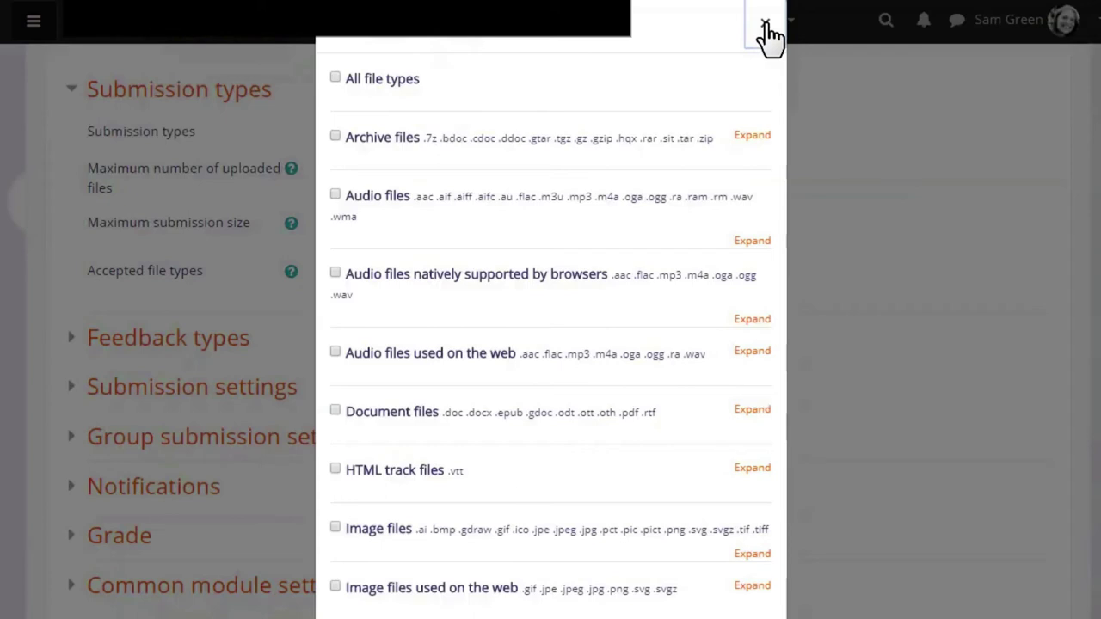
pyautogui.click(765, 24)
# - Switch the submission type from file submissions to online text, with a word limit of 250 enabled
pyautogui.click(445, 132)
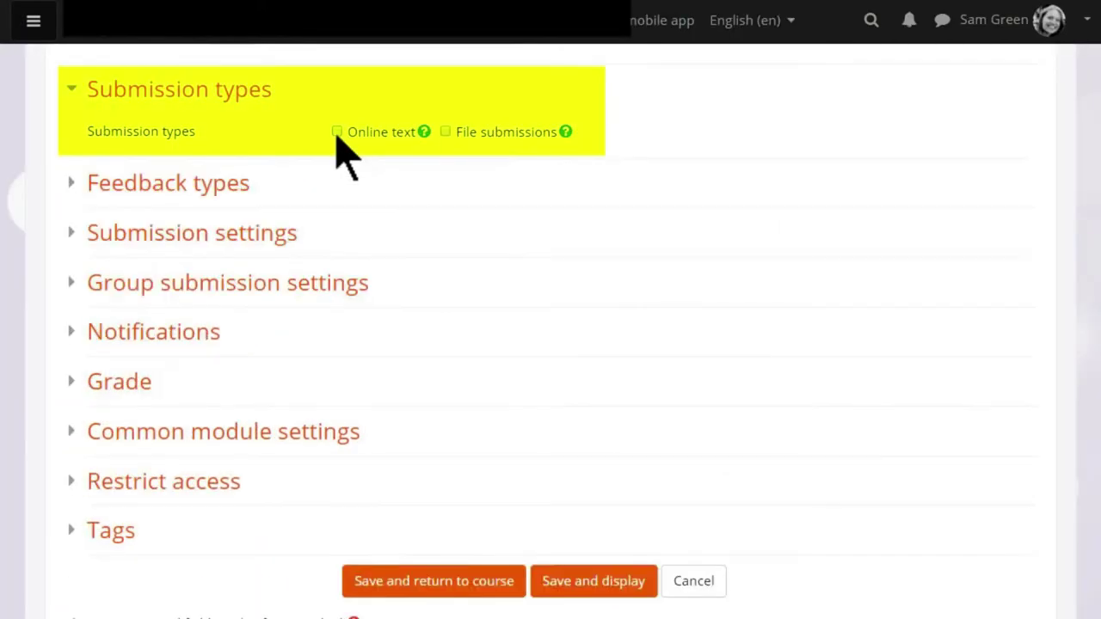
pyautogui.click(336, 131)
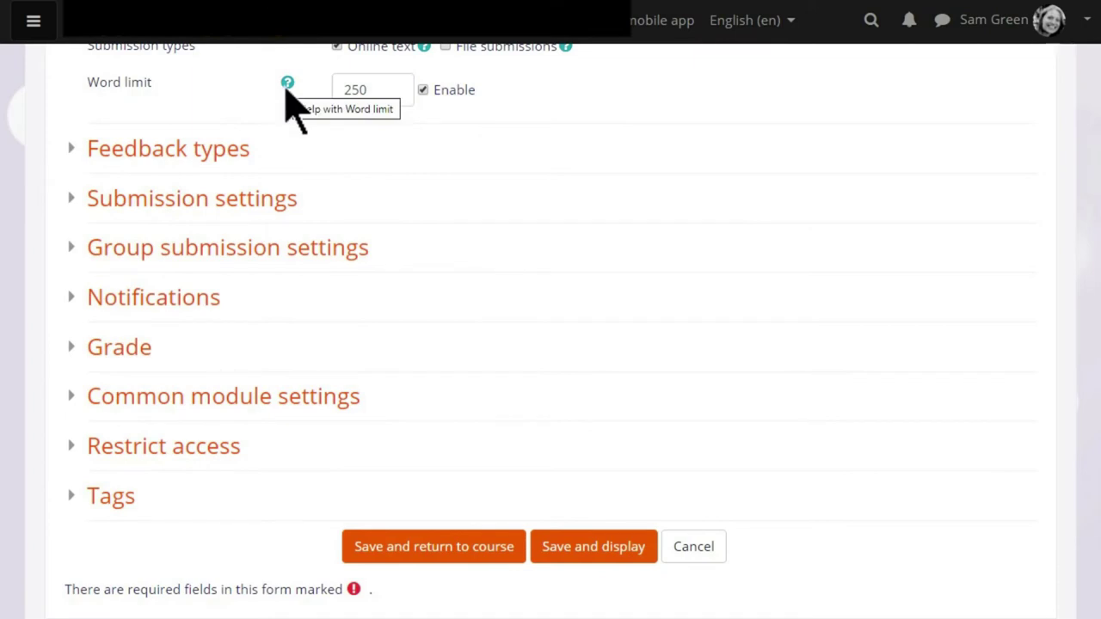
# - Set Comment inline to Yes in the feedback types and collapse that section
pyautogui.click(244, 153)
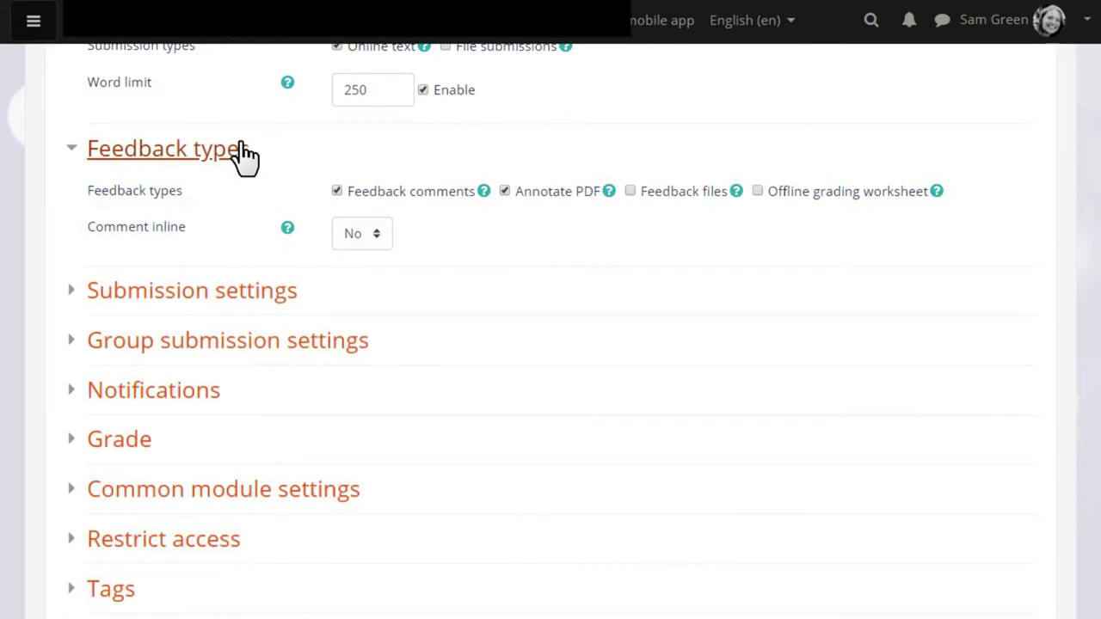
pyautogui.click(376, 235)
pyautogui.click(369, 278)
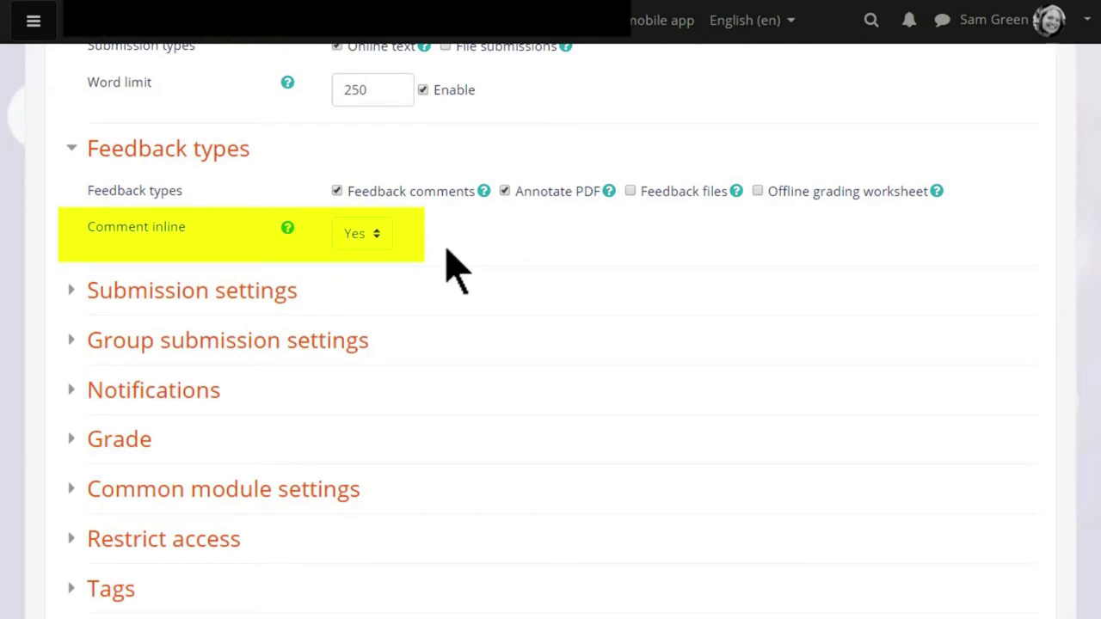
pyautogui.click(221, 160)
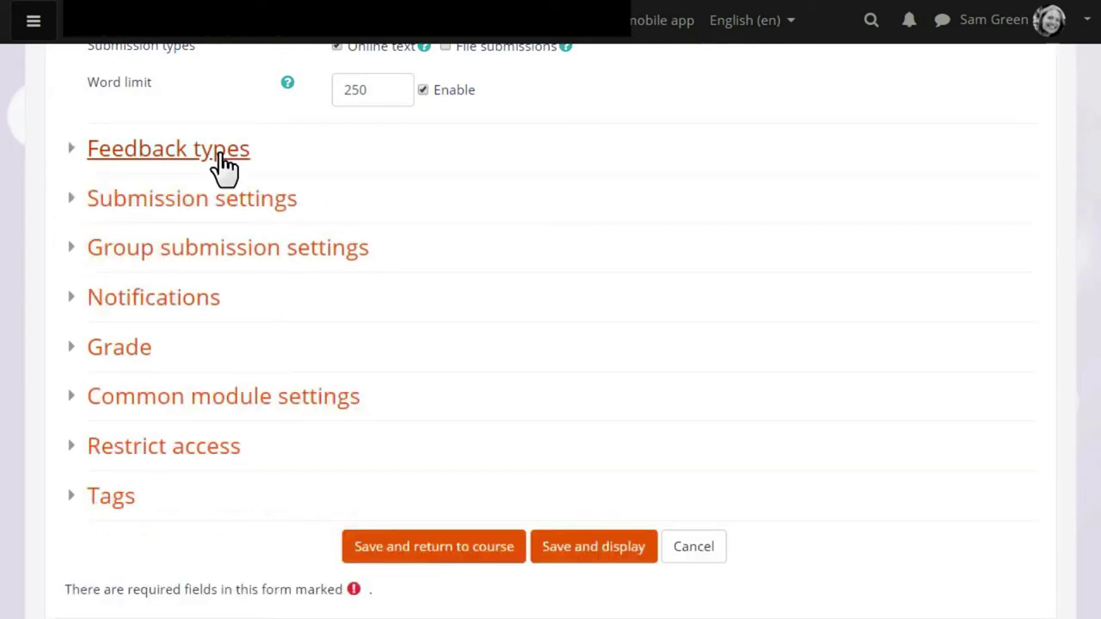
# - Require that students accept the submission statement by setting it to Yes, and collapse the submission settings
pyautogui.click(223, 206)
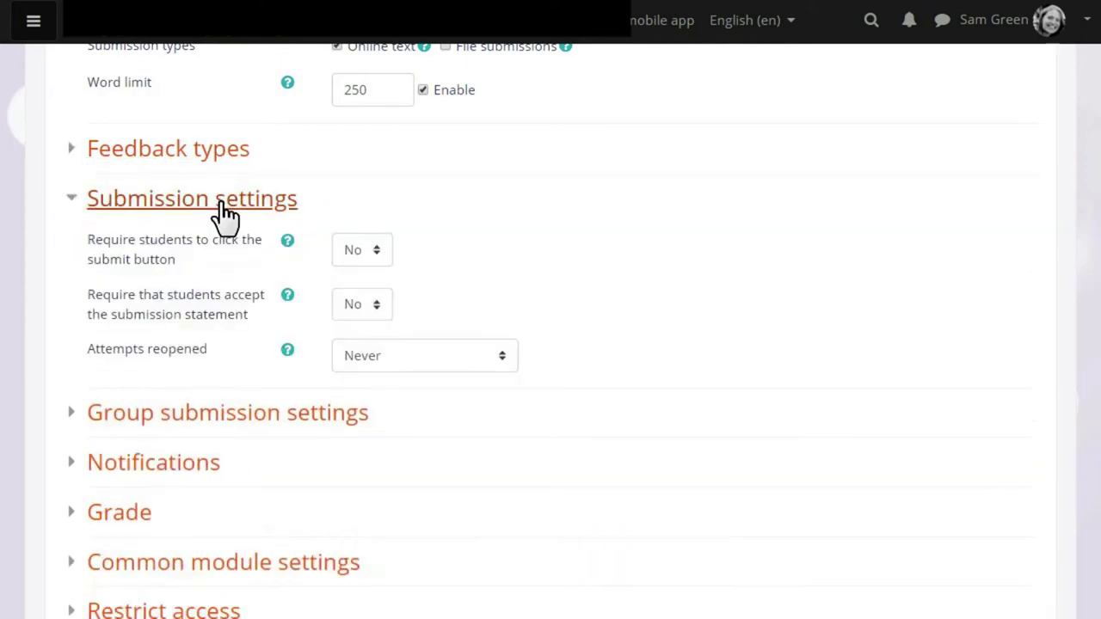
pyautogui.click(375, 303)
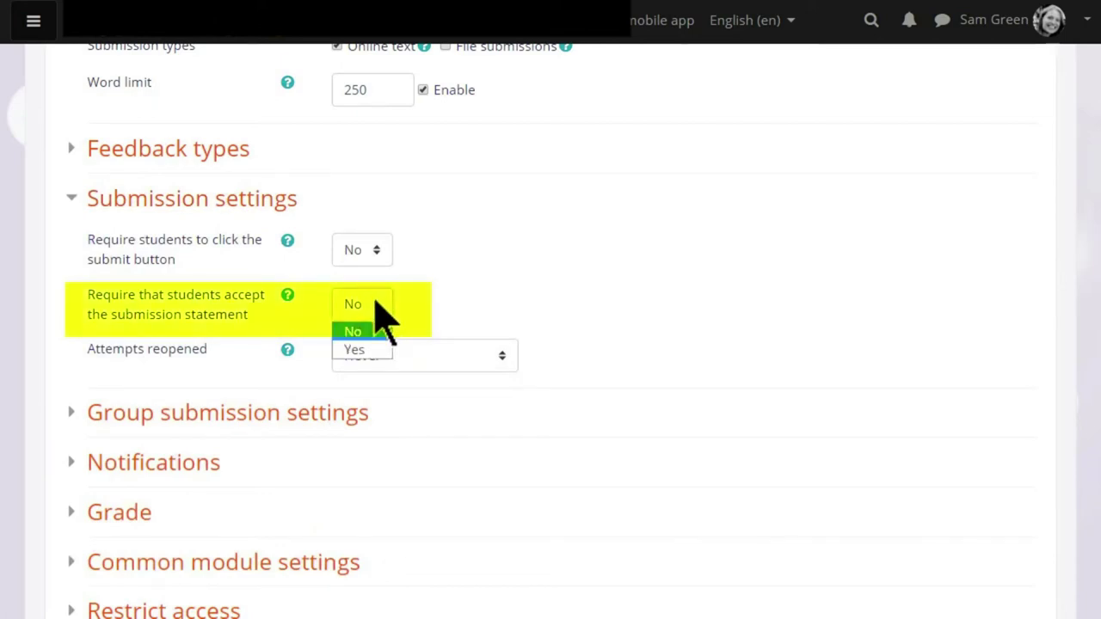
pyautogui.click(370, 350)
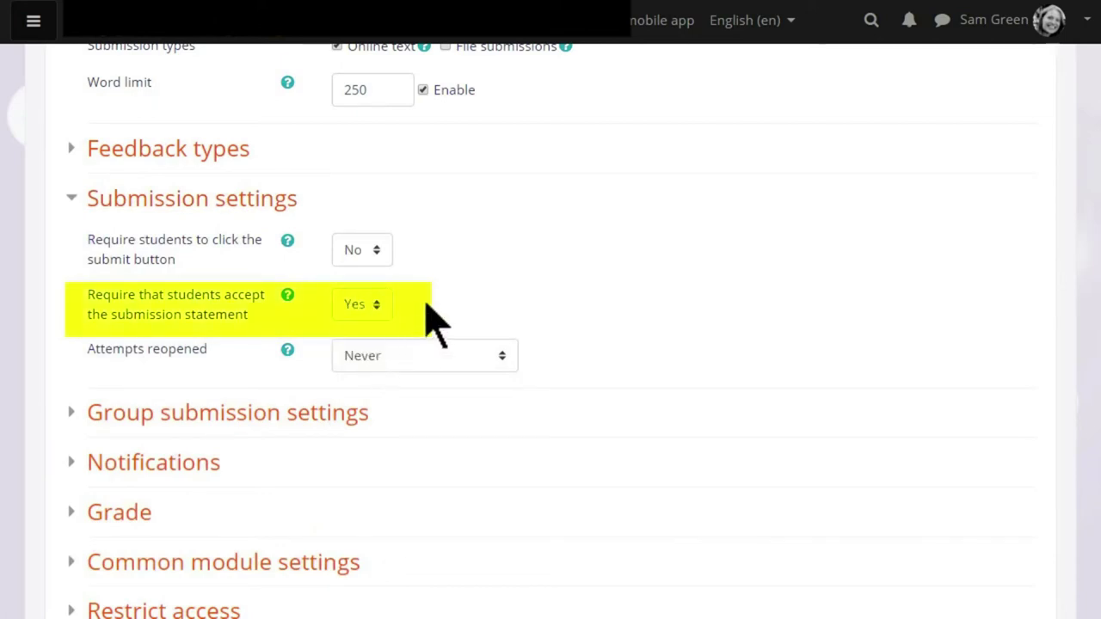
pyautogui.click(283, 203)
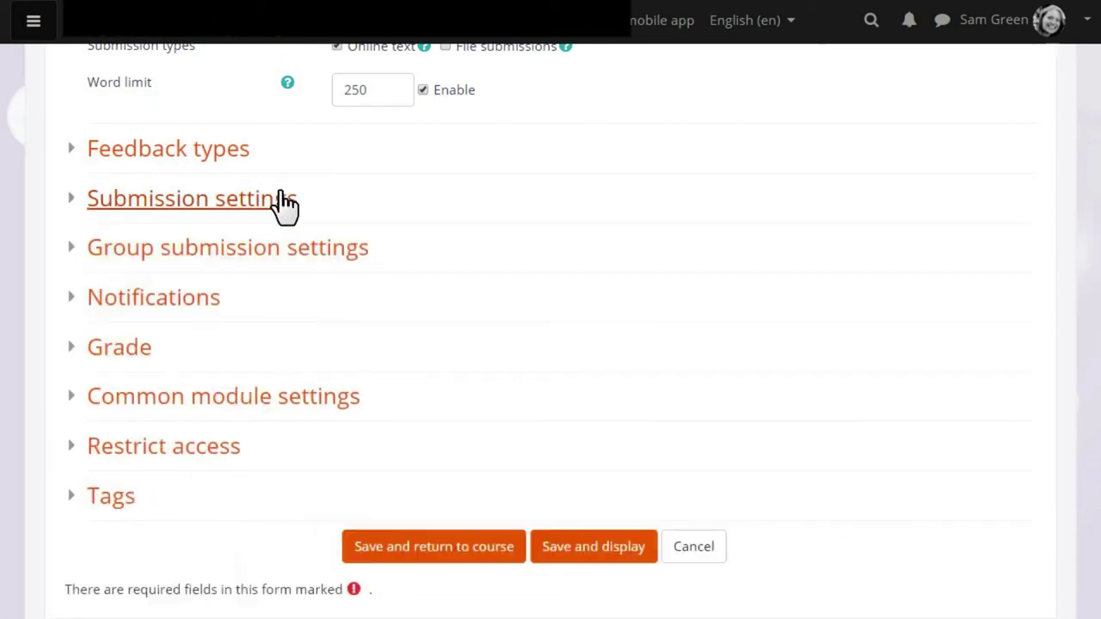
# - Check the choices for students submitting in groups and show the notification settings
pyautogui.click(289, 256)
pyautogui.click(375, 296)
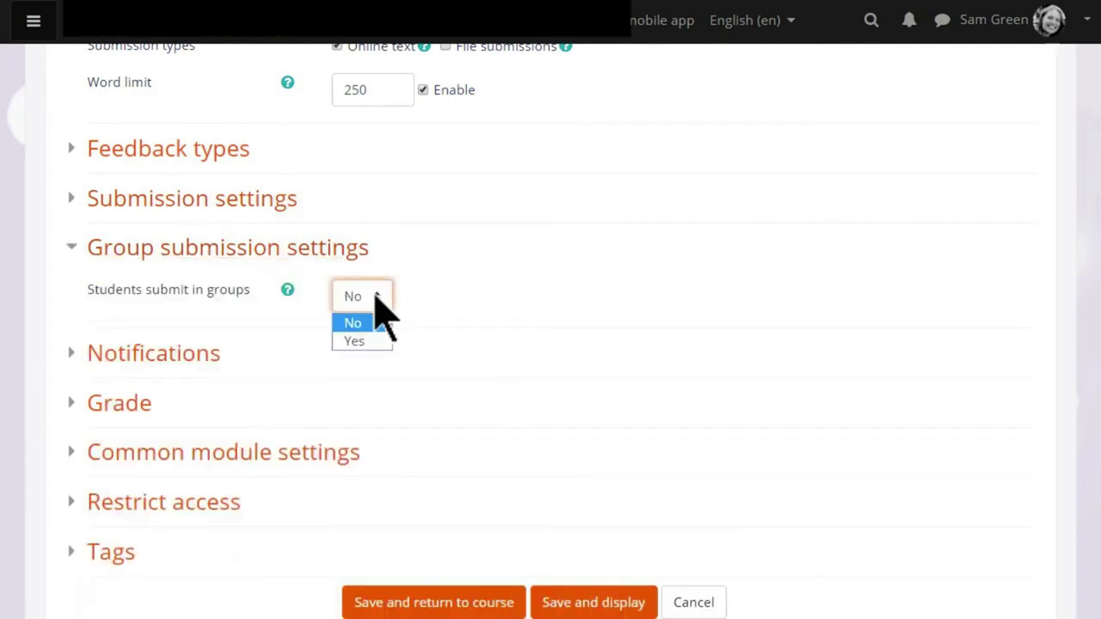
pyautogui.click(376, 297)
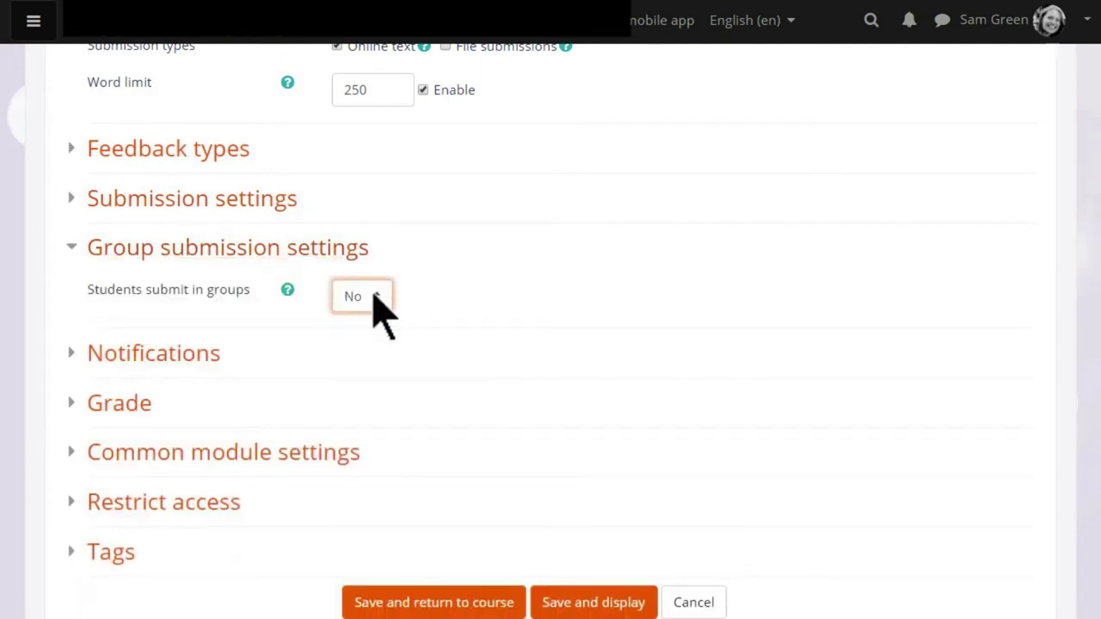
pyautogui.click(338, 258)
pyautogui.click(190, 300)
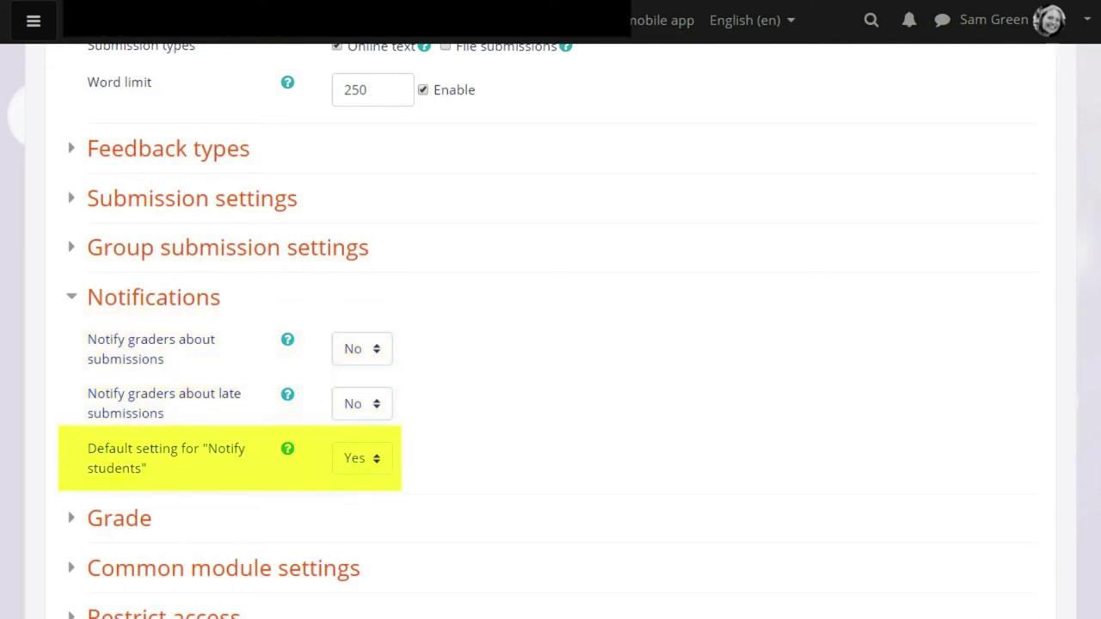
# - Collapse the notification settings and examine the assignment's grade settings
pyautogui.click(196, 301)
pyautogui.click(139, 345)
pyautogui.scroll(-1, 176, 365)
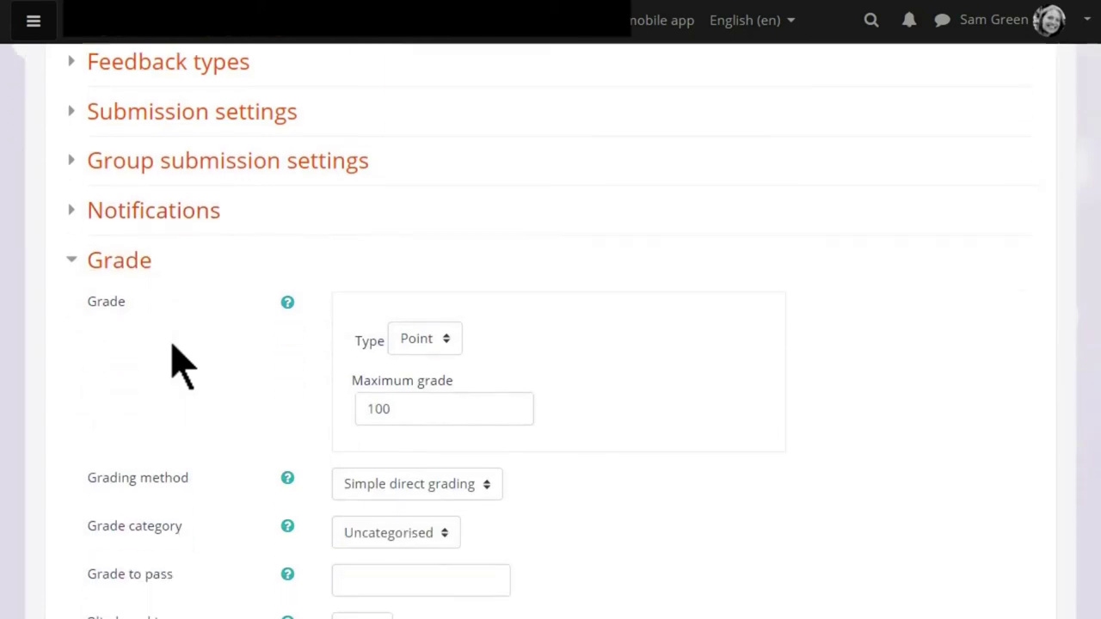
pyautogui.scroll(-1, 177, 365)
pyautogui.scroll(-1, 958, 364)
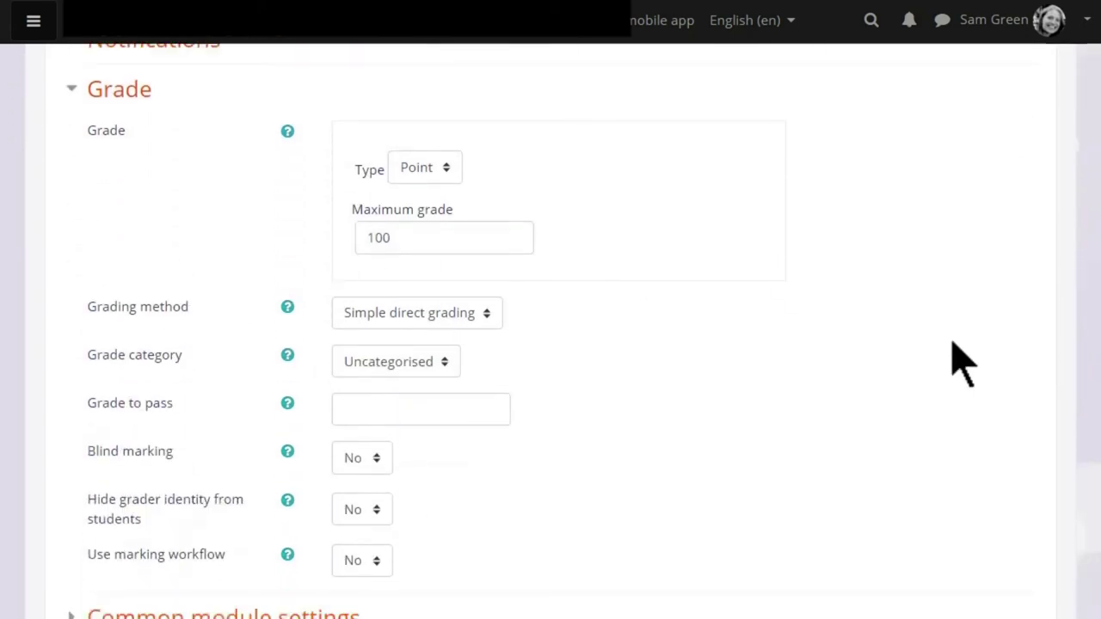
# - Choose Point as the grade type and save the assignment, returning to the course
pyautogui.click(447, 169)
pyautogui.click(413, 228)
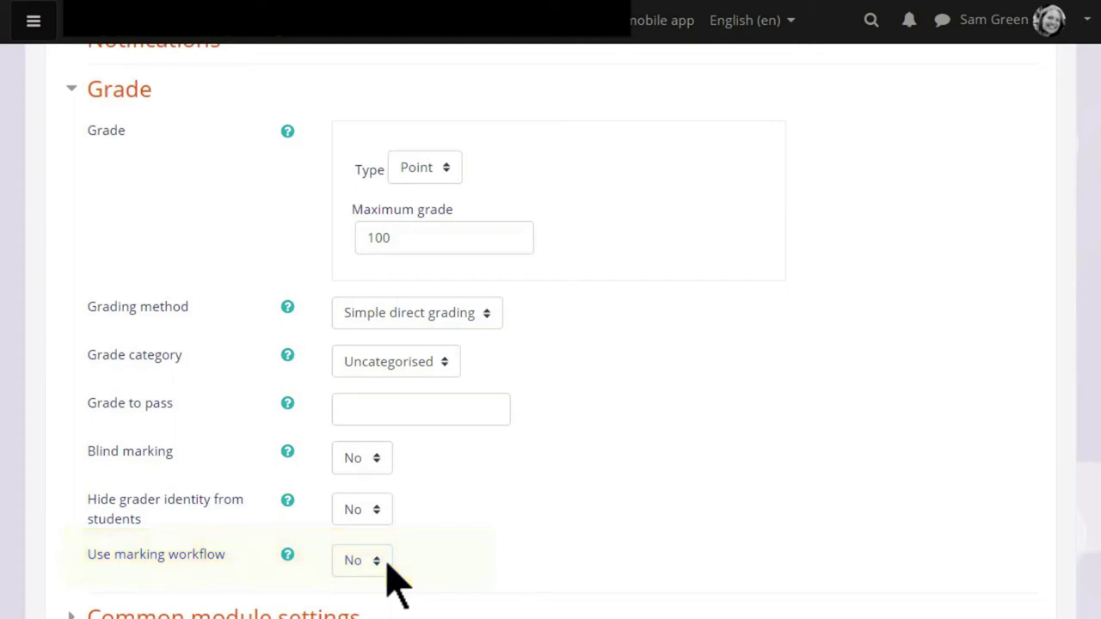
pyautogui.scroll(-3, 391, 585)
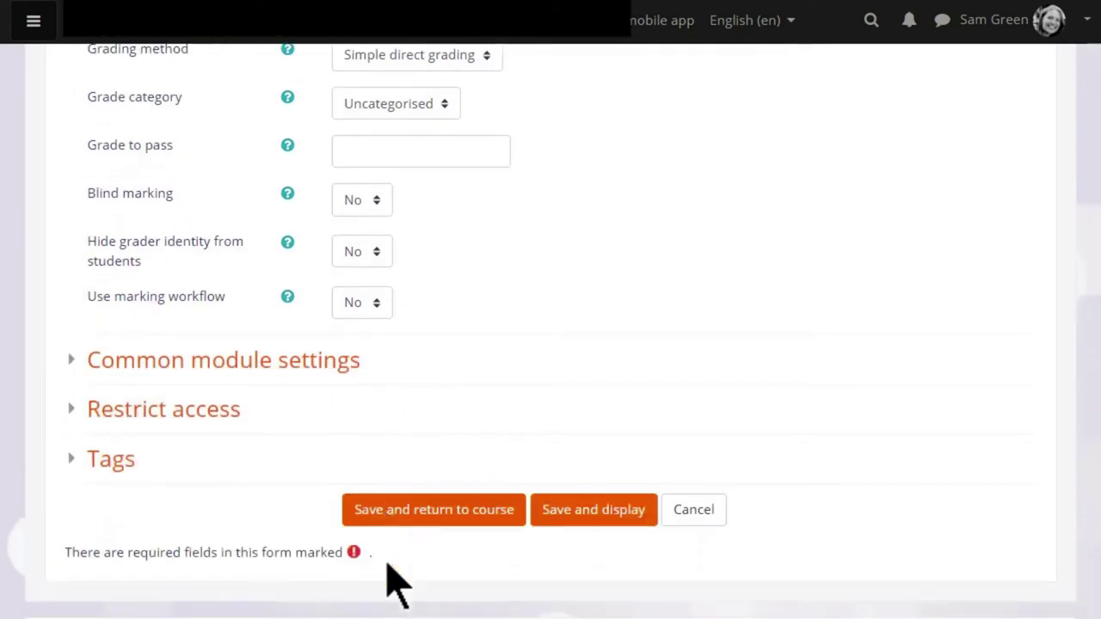
pyautogui.click(412, 519)
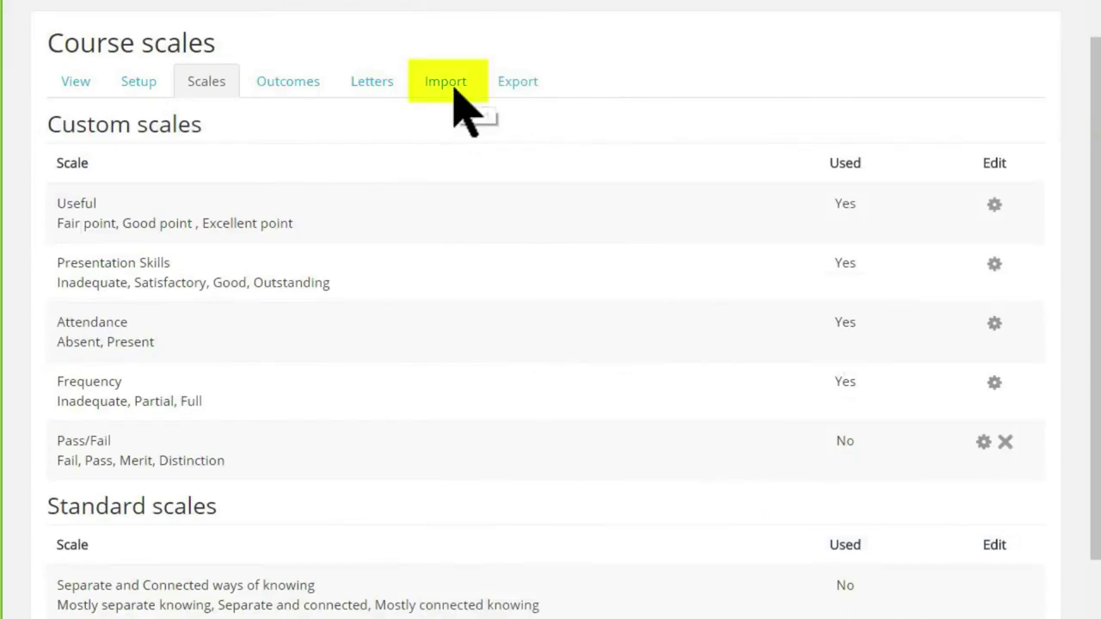
# - View the gradebook's import page for pasting from a spreadsheet and open the export page
pyautogui.click(454, 93)
pyautogui.click(284, 130)
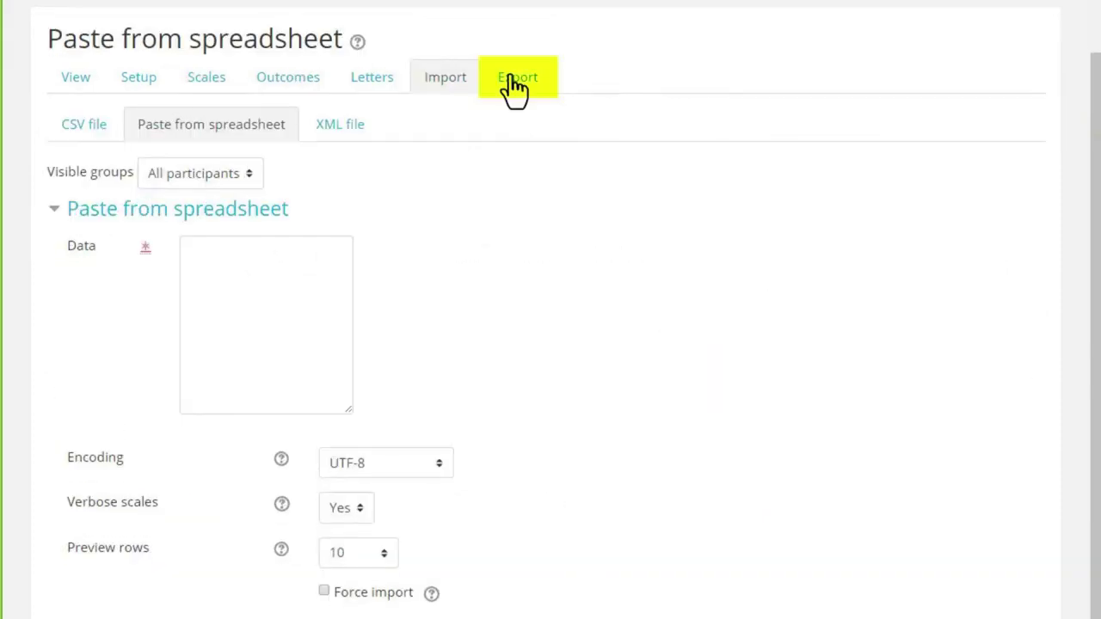
pyautogui.click(516, 79)
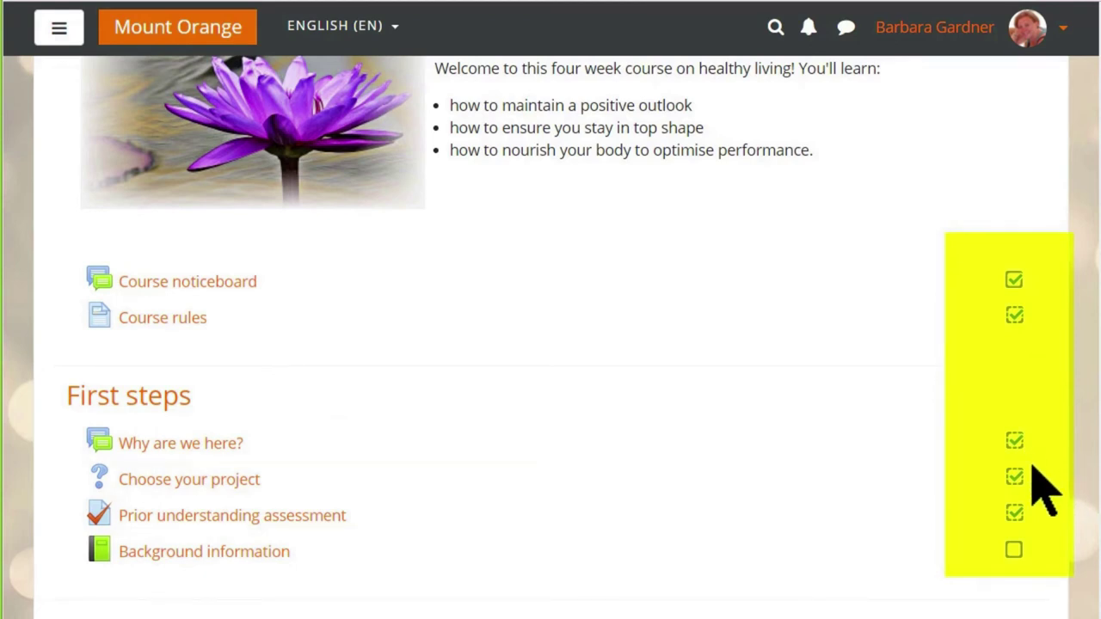
# - Mark the Background information book as complete and open the course's Activity completion report
pyautogui.click(1014, 555)
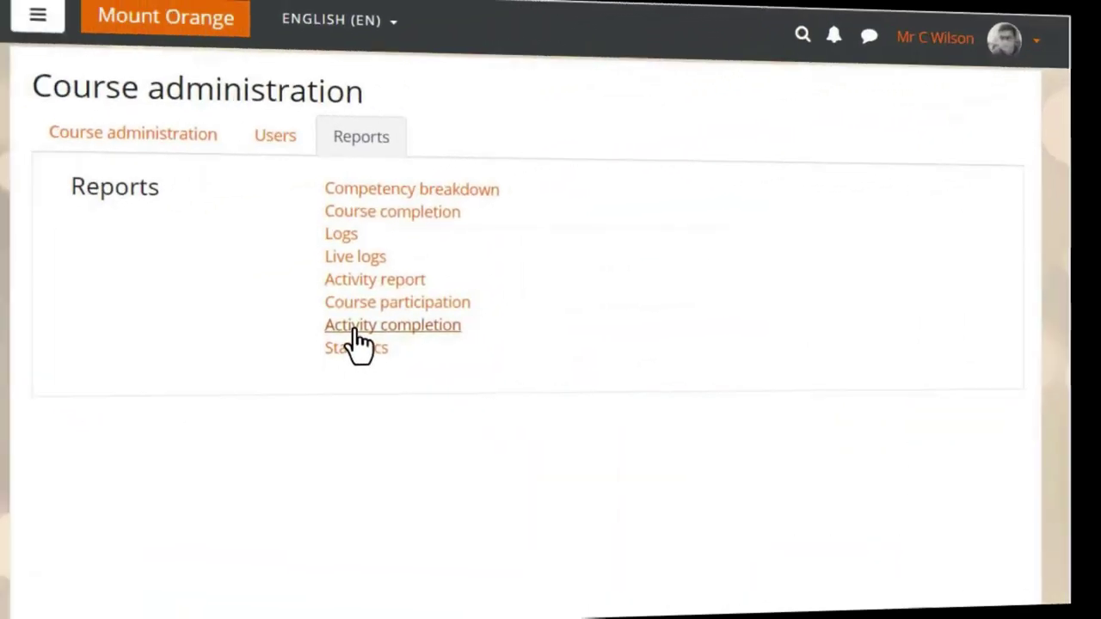
pyautogui.click(361, 325)
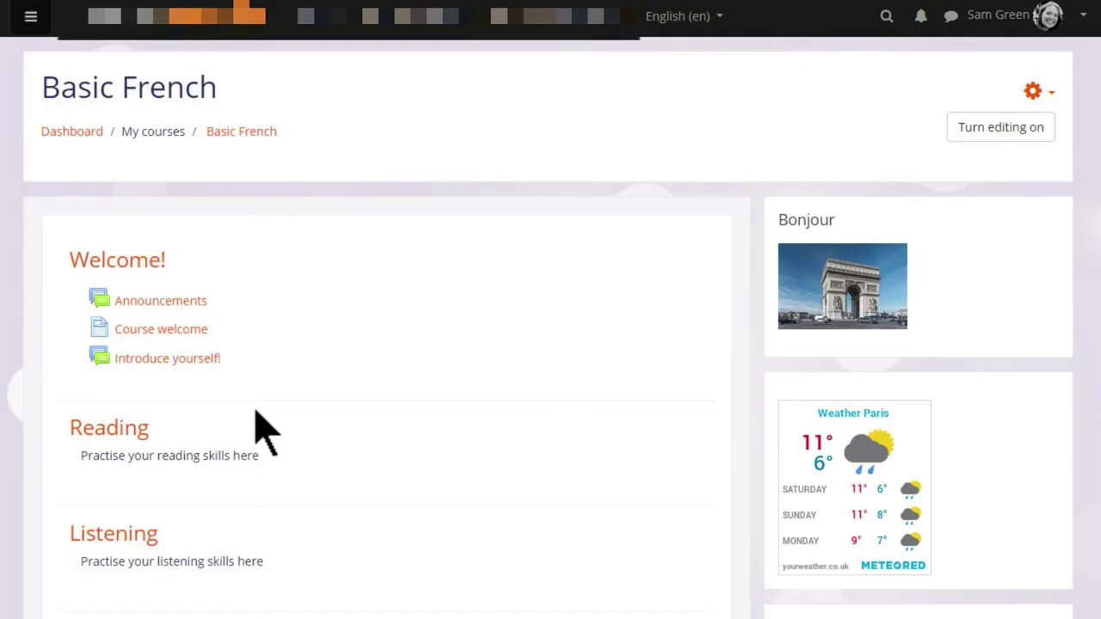
# - Edit the Course welcome page in Basic French and set completion tracking to "Show activity as complete when conditions are met"
pyautogui.click(205, 338)
pyautogui.click(728, 220)
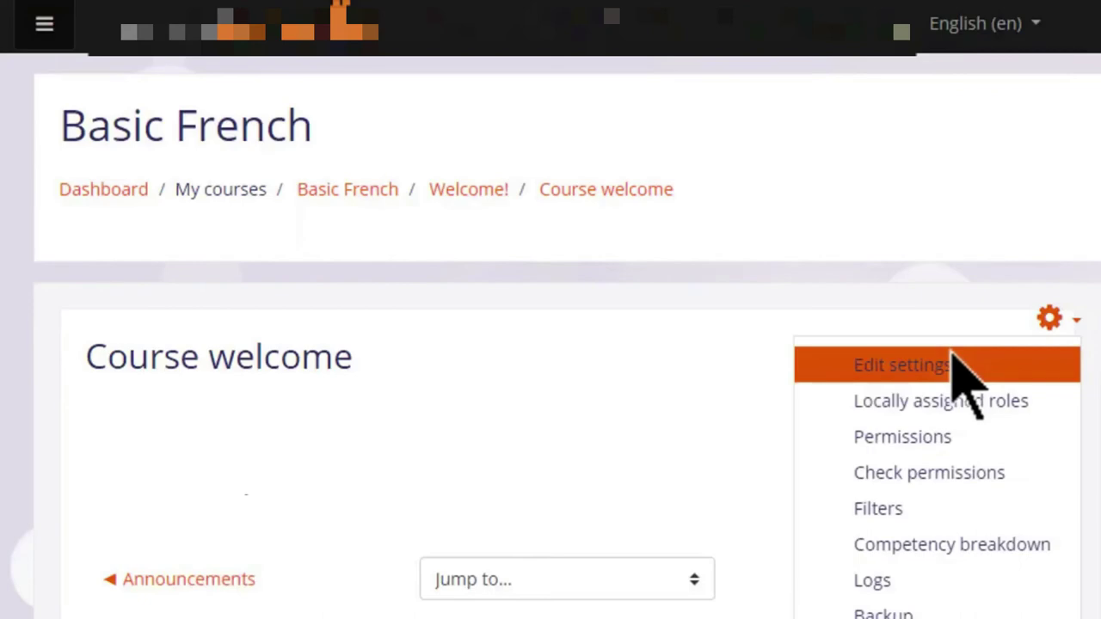
pyautogui.click(954, 368)
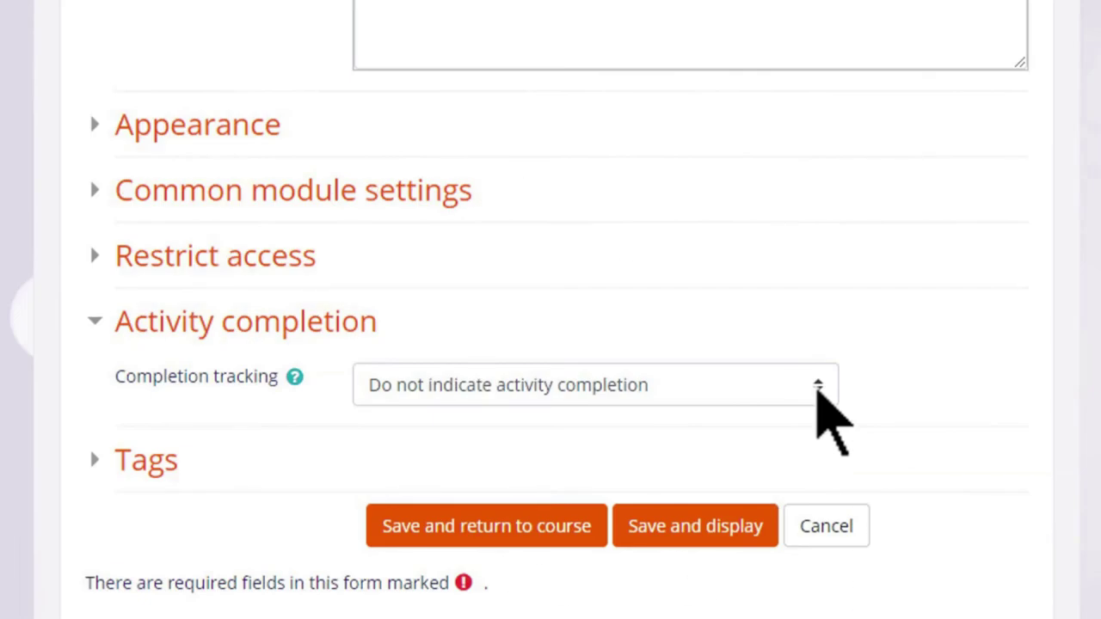
pyautogui.click(818, 389)
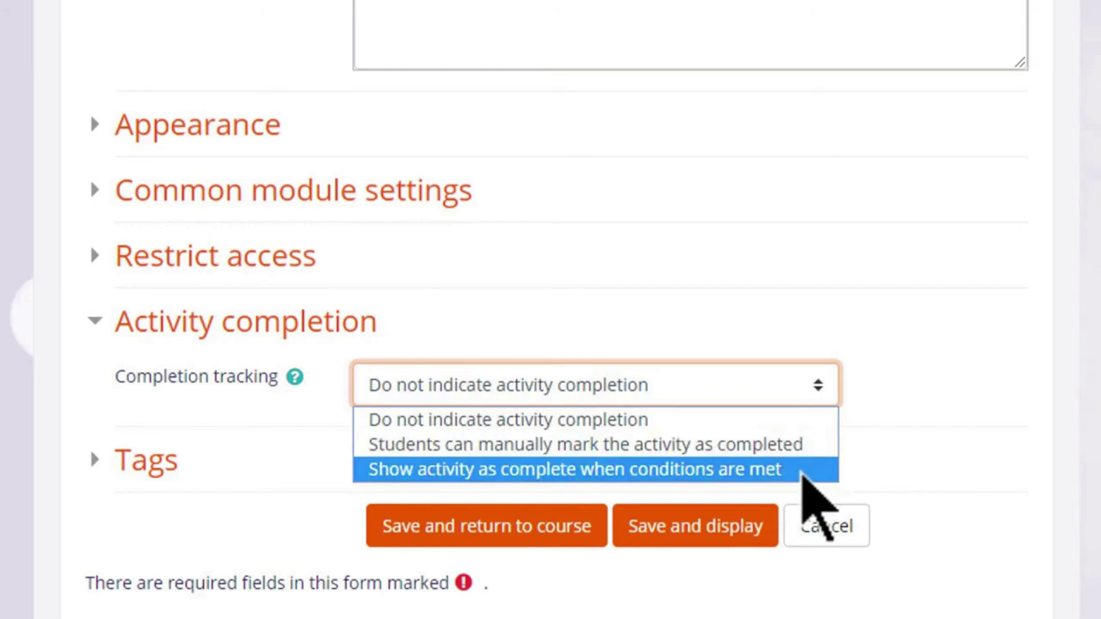
pyautogui.click(801, 469)
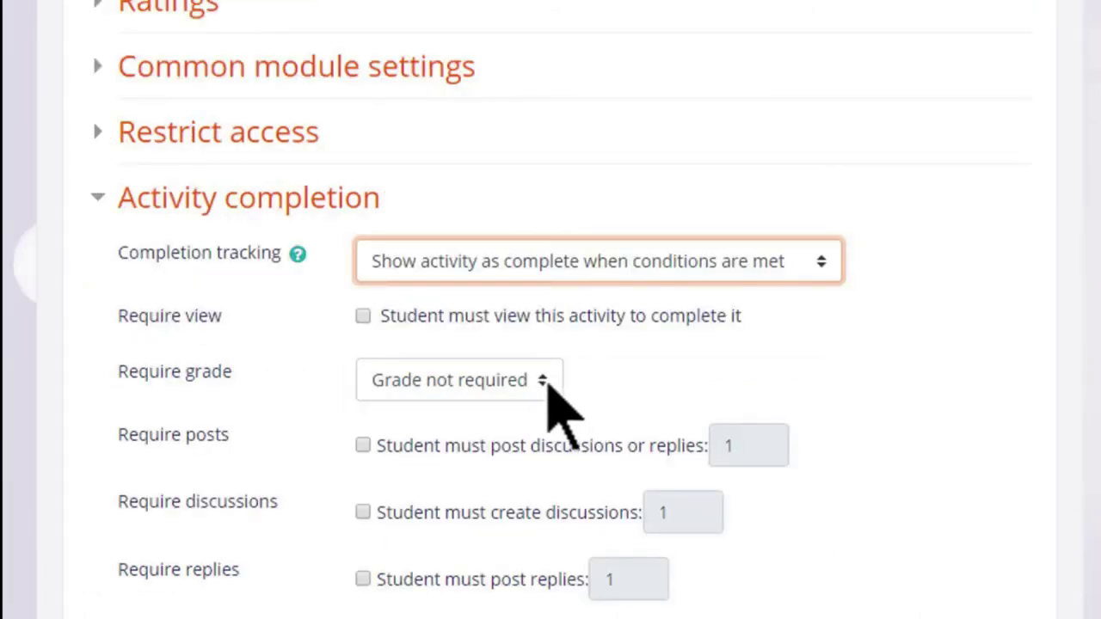
# - Keep the forum's required grade at Grade not required and require 1 post and 1 created discussion for completion
pyautogui.click(550, 400)
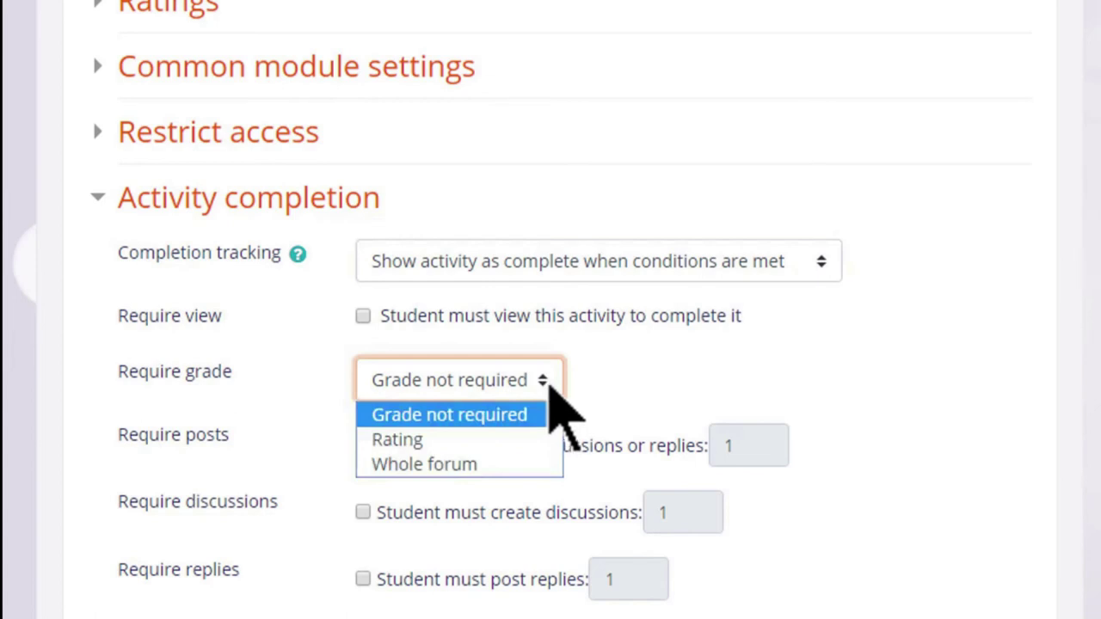
pyautogui.click(548, 385)
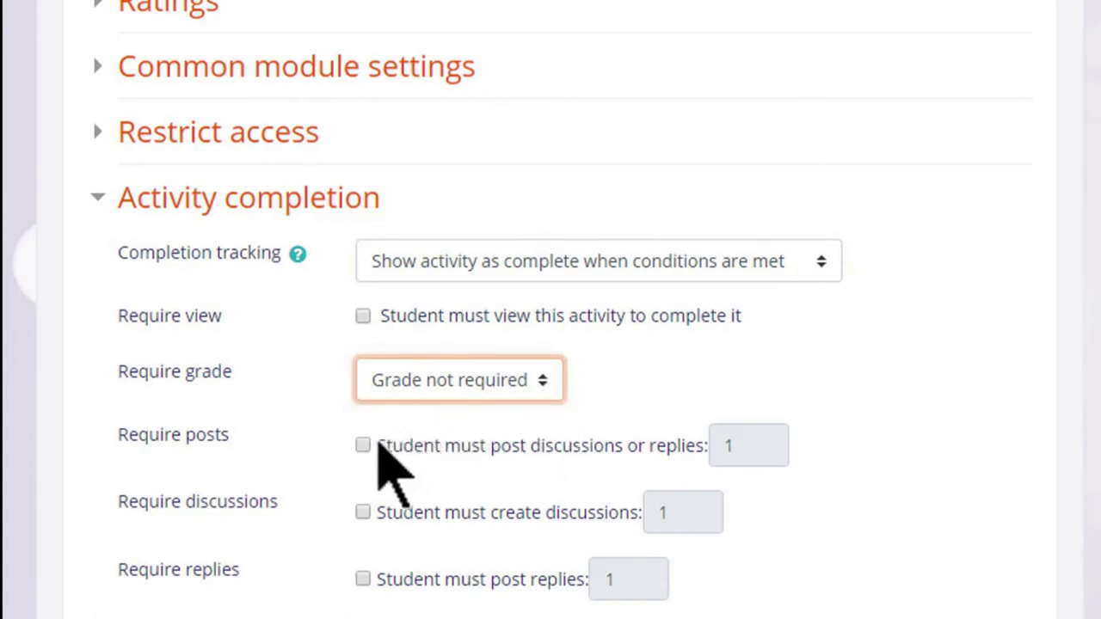
pyautogui.click(363, 445)
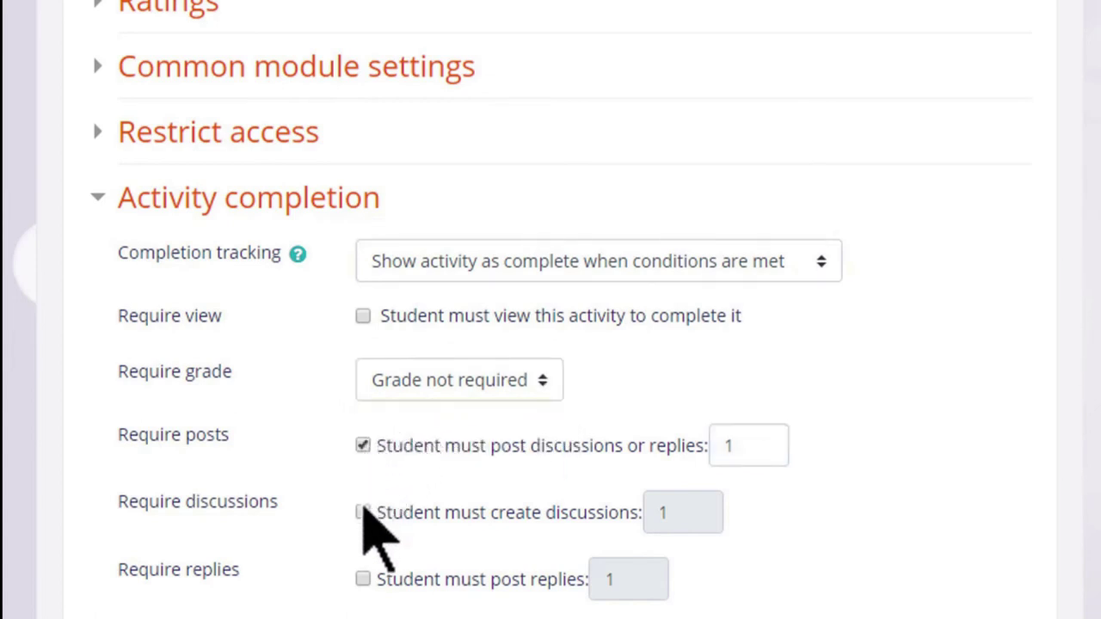
pyautogui.click(362, 513)
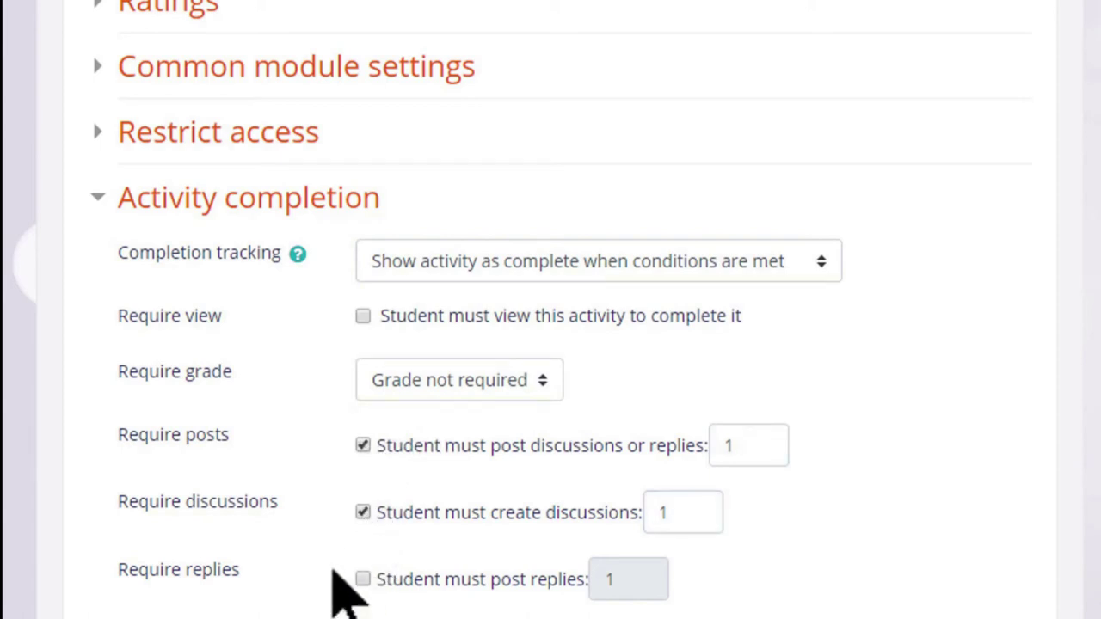
pyautogui.scroll(-3, 335, 571)
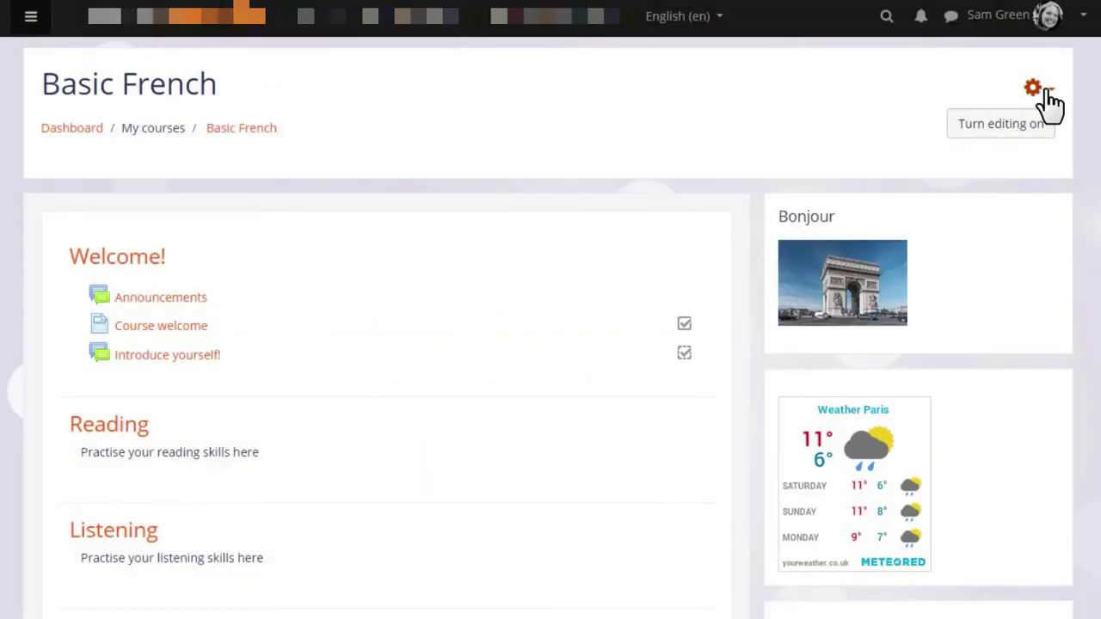
# - Open the Basic French course completion settings and view the default and bulk edit activity completion pages
pyautogui.click(1047, 93)
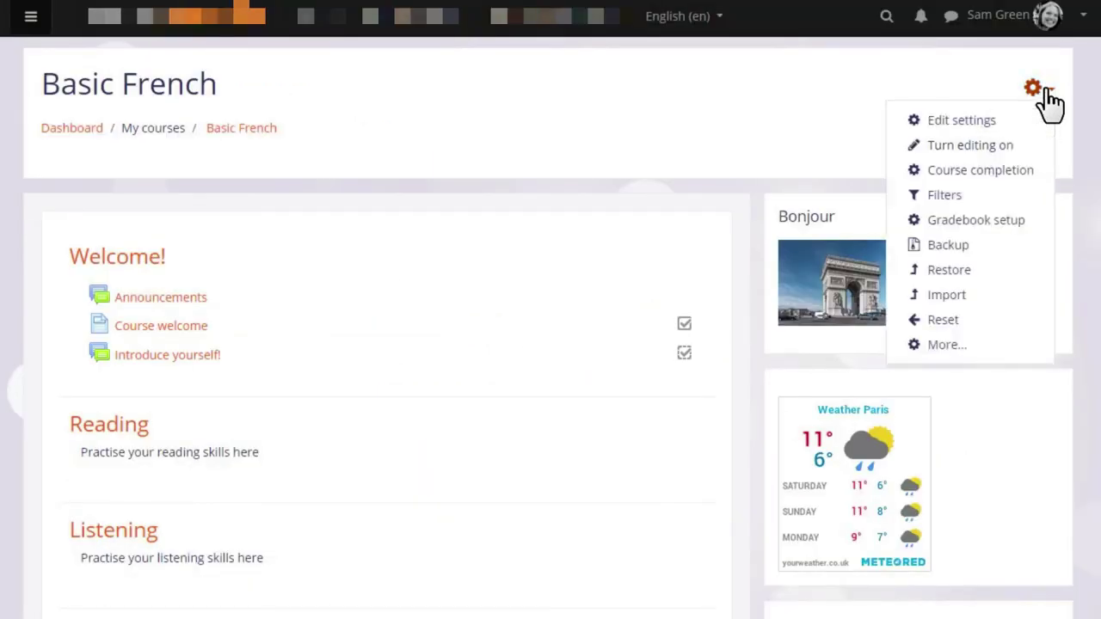
pyautogui.click(1025, 172)
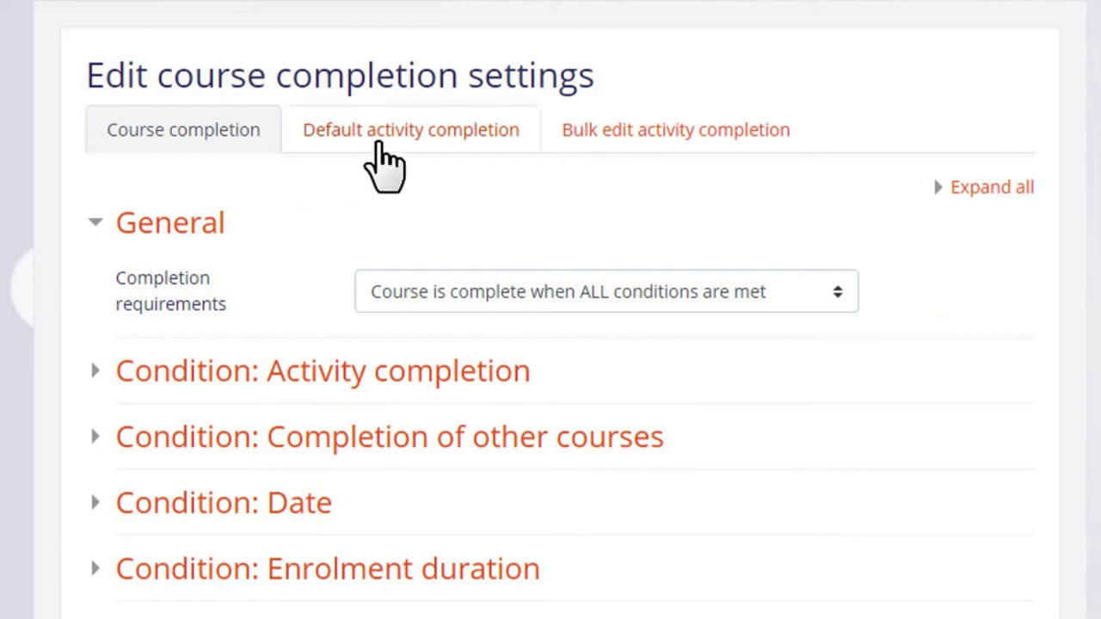
pyautogui.click(379, 147)
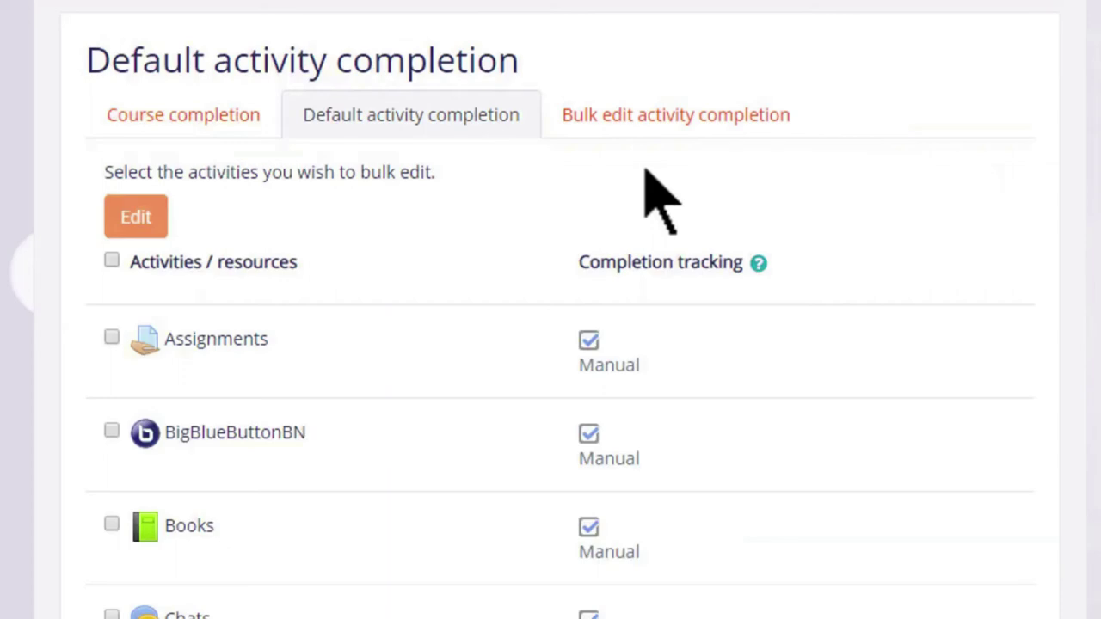
pyautogui.click(660, 119)
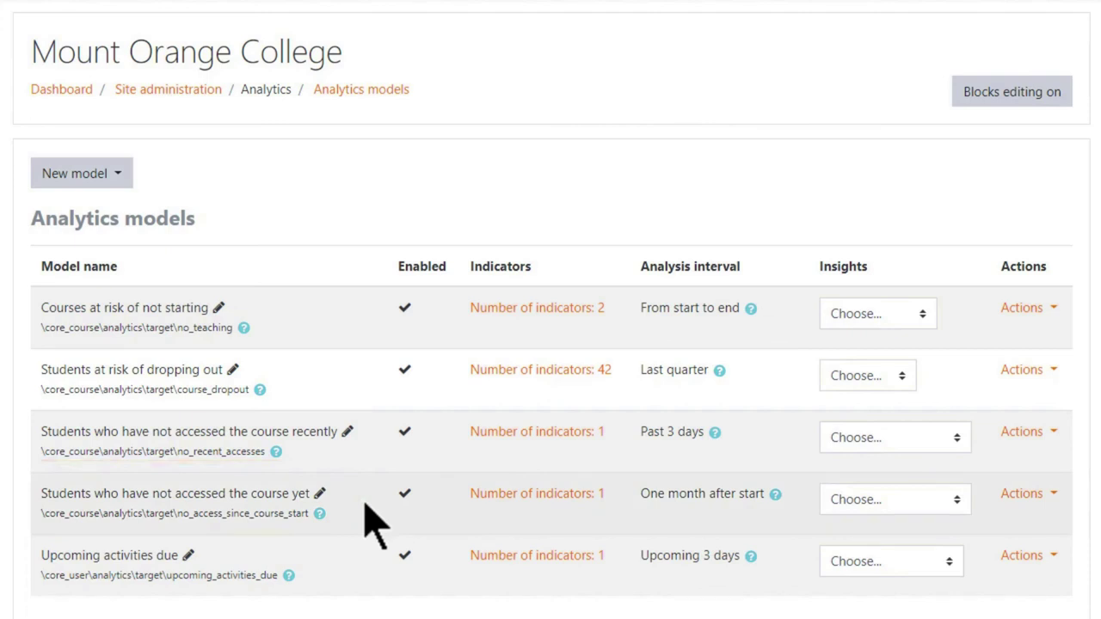
# - Open the insights report for the analytics model "Students who have not accessed the course recently"
pyautogui.click(1053, 432)
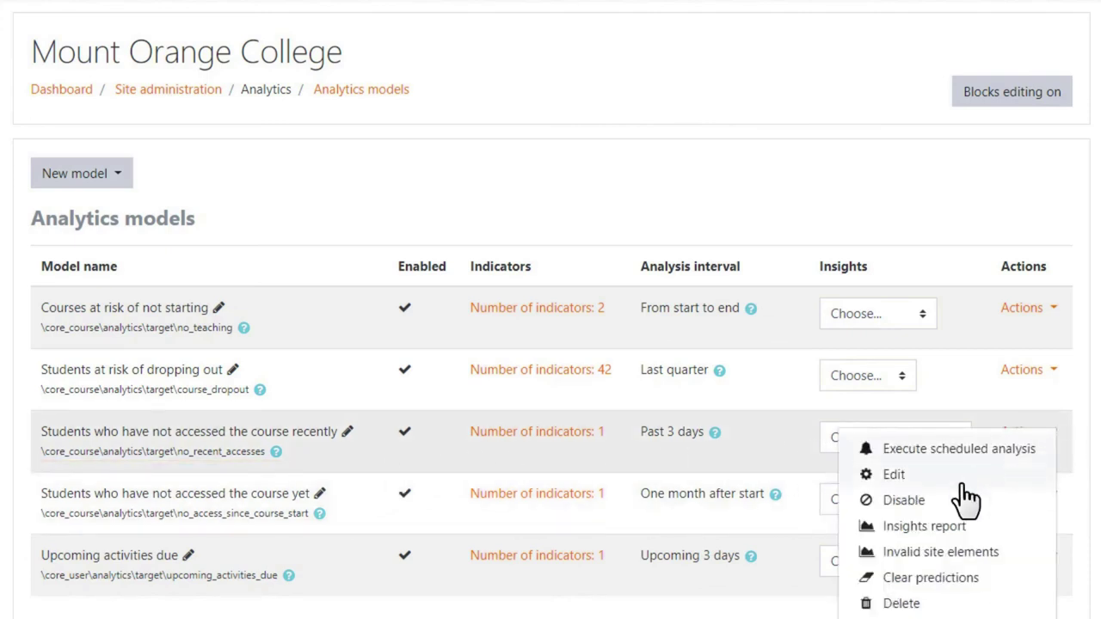
pyautogui.click(860, 527)
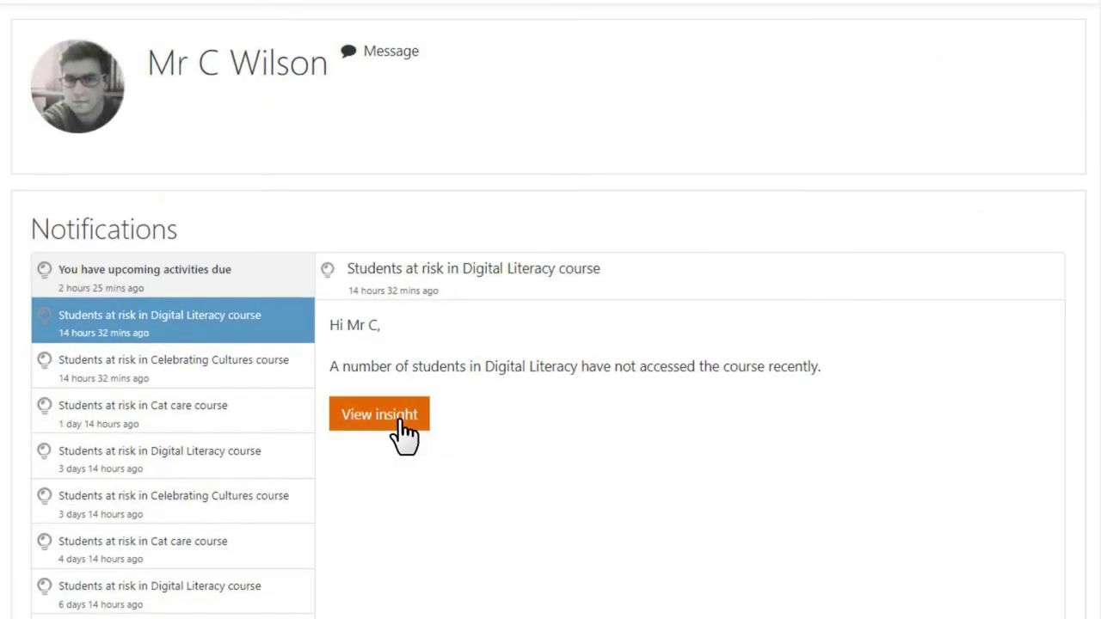
# - View the insight for the Digital Literacy course and select all students who have not accessed it recently
pyautogui.click(401, 421)
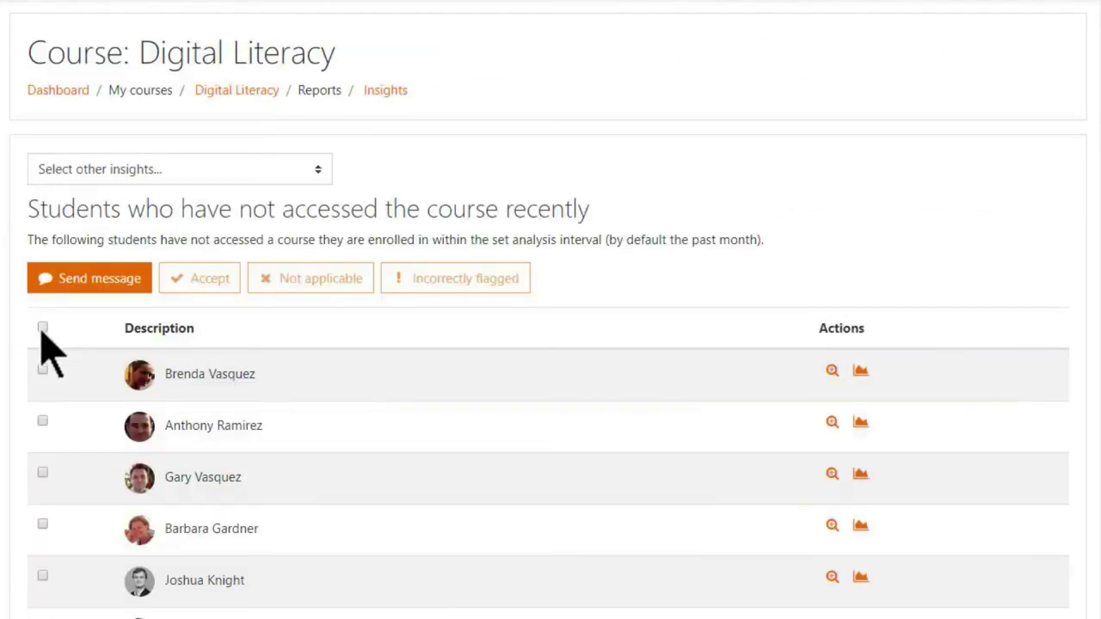
pyautogui.click(42, 329)
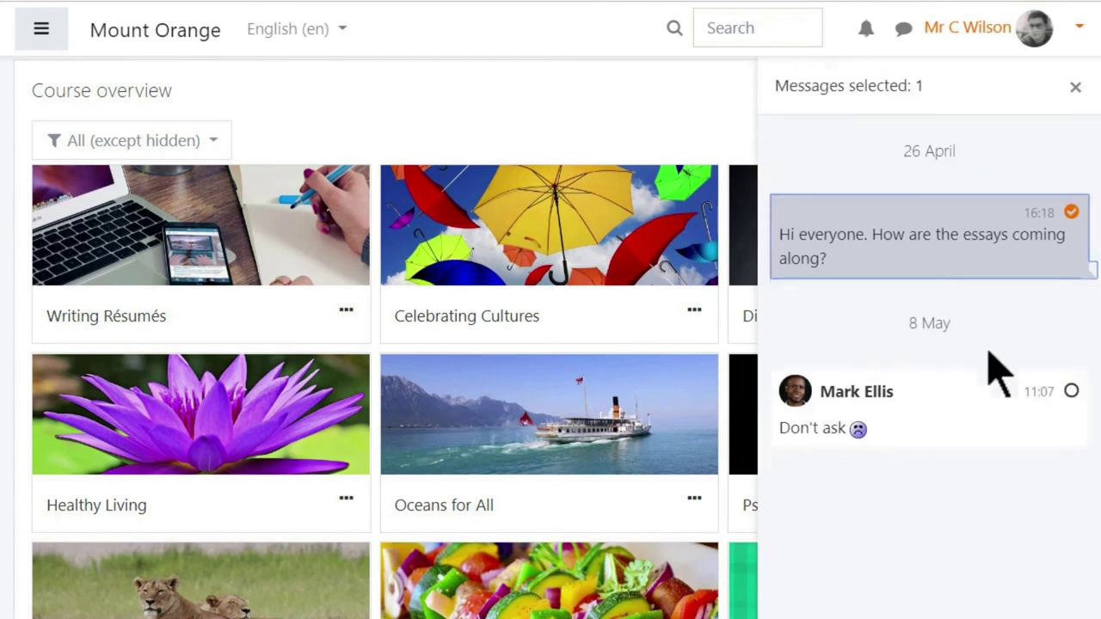
# - Add the "Don't ask" reply to the selected messages and delete them for everyone in the conversation
pyautogui.click(992, 411)
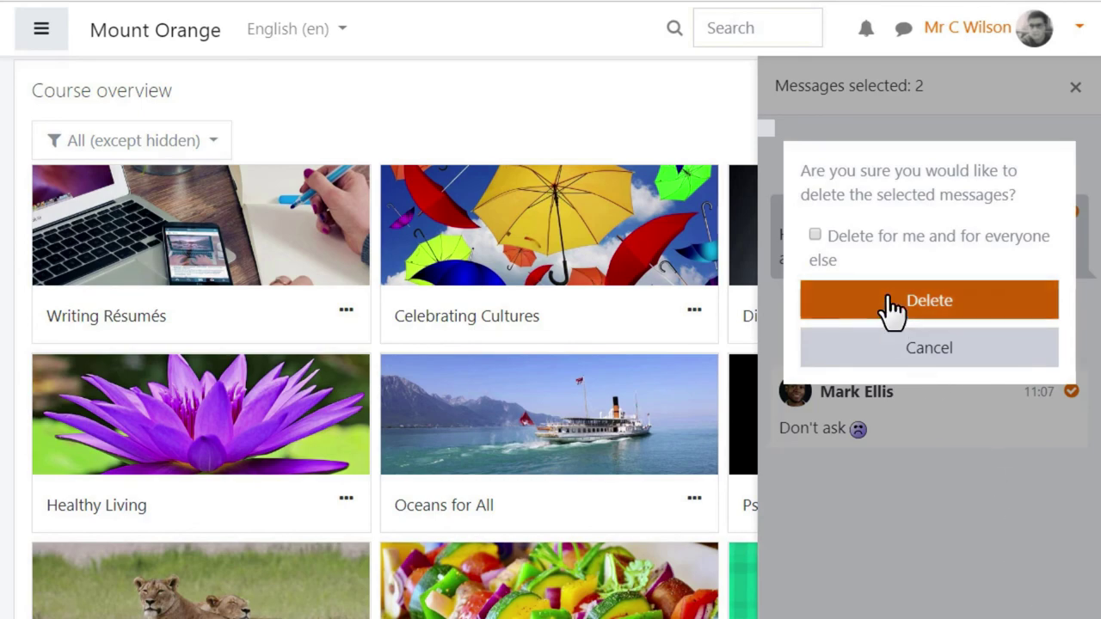
pyautogui.click(814, 235)
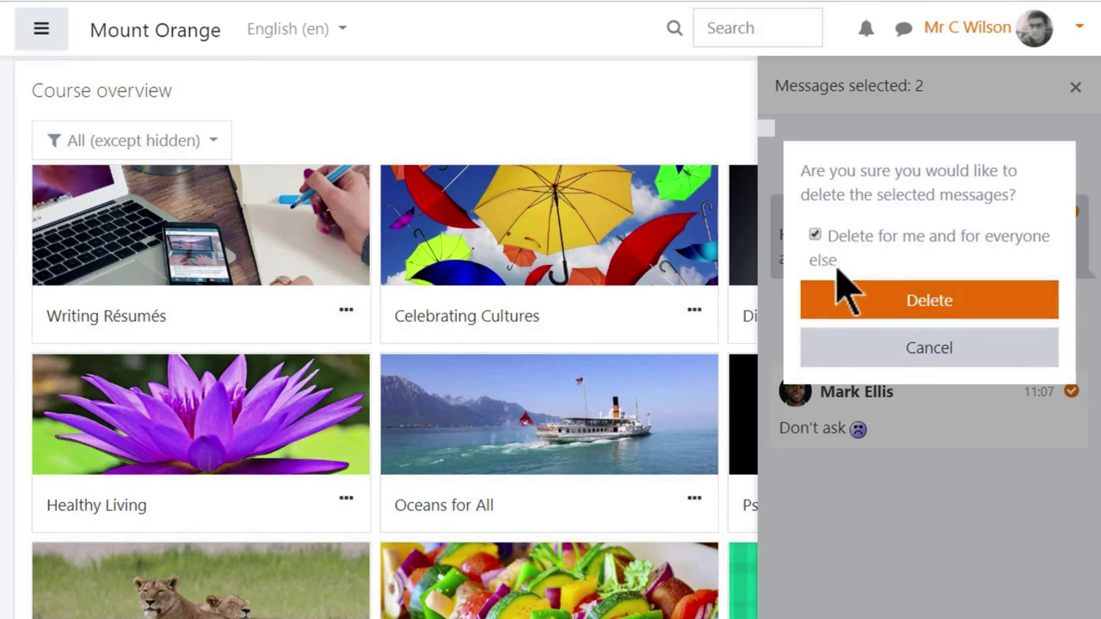
pyautogui.click(846, 300)
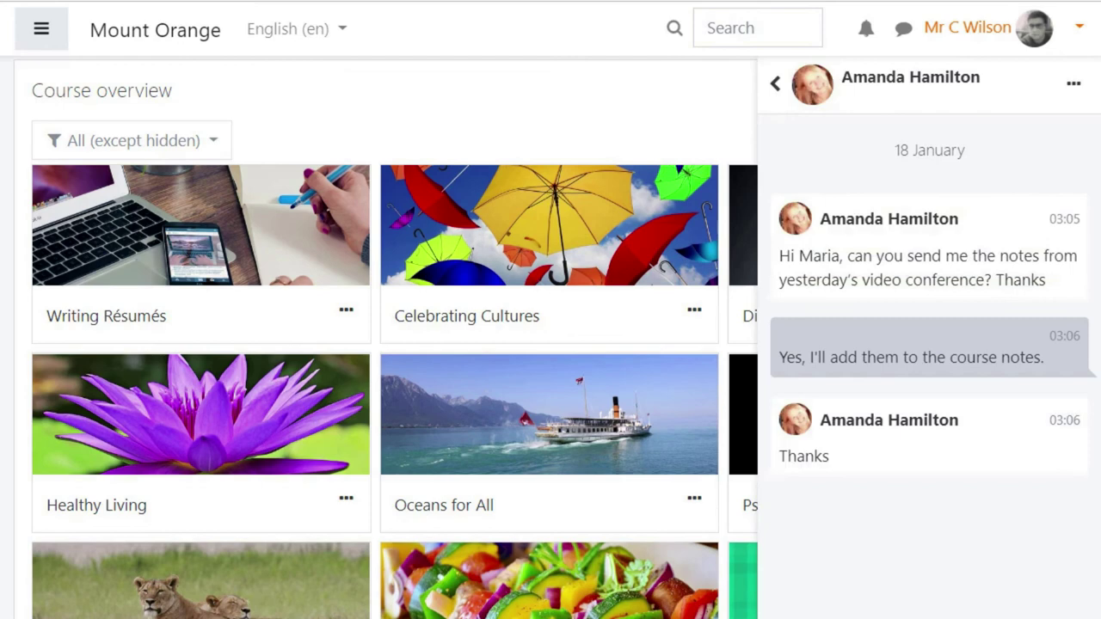
# - Show the full messaging page and write "Remember webinar" in the teacher's personal space
pyautogui.click(1074, 89)
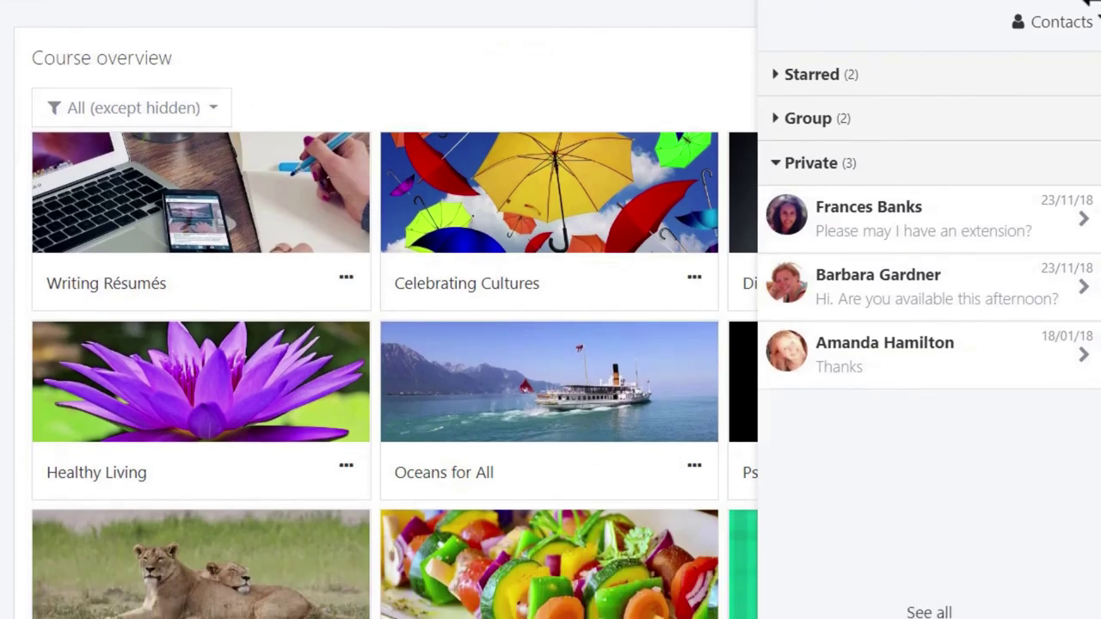
pyautogui.click(932, 607)
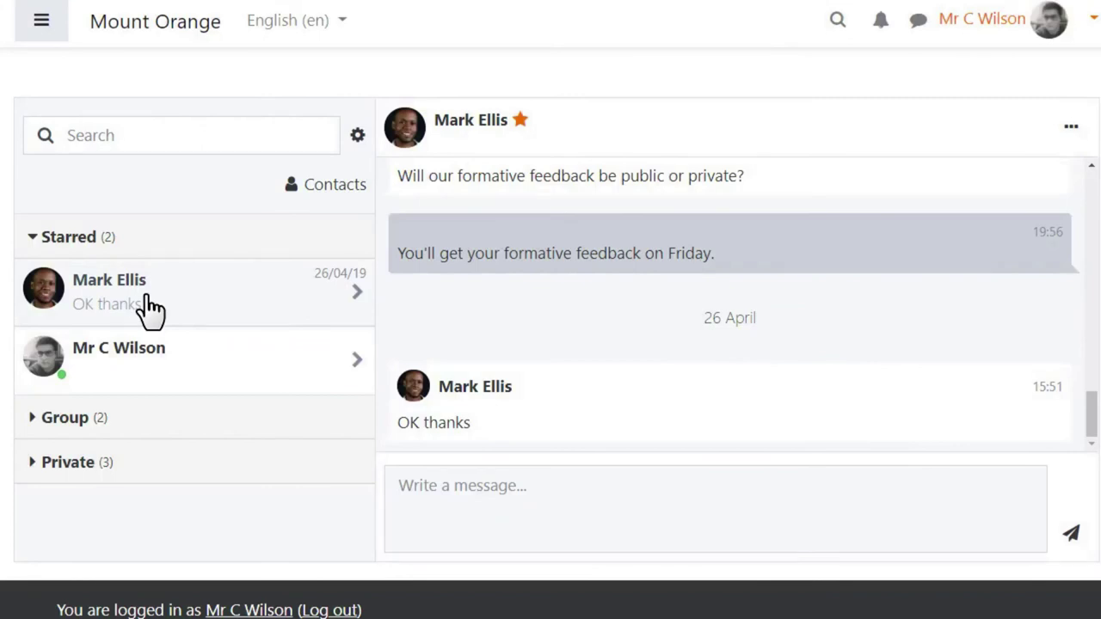
pyautogui.click(146, 363)
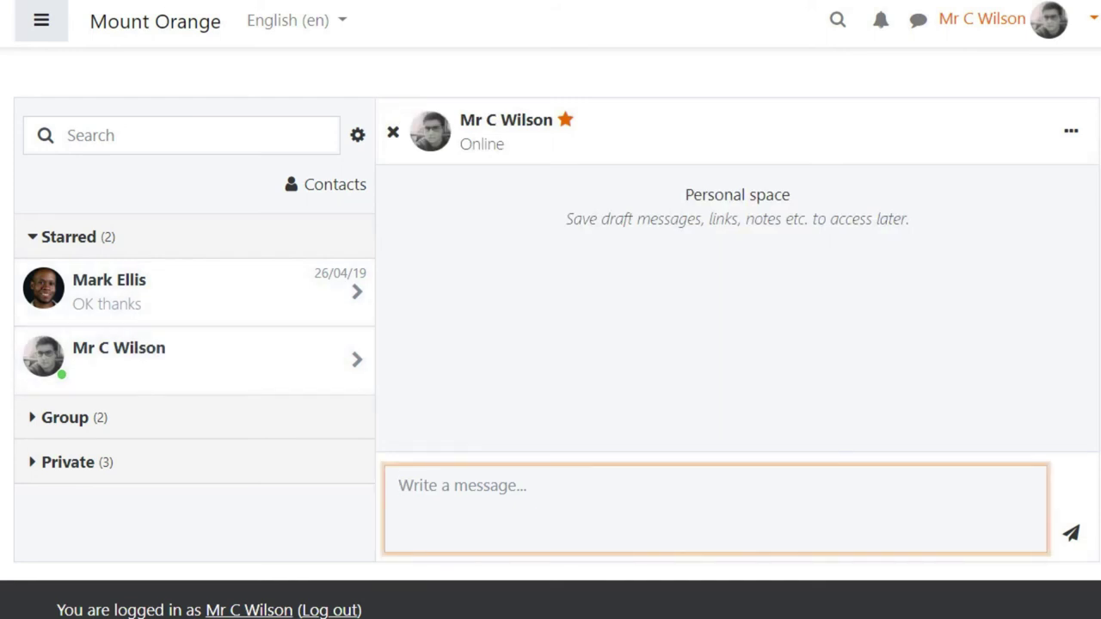
pyautogui.write('Remember webinar')
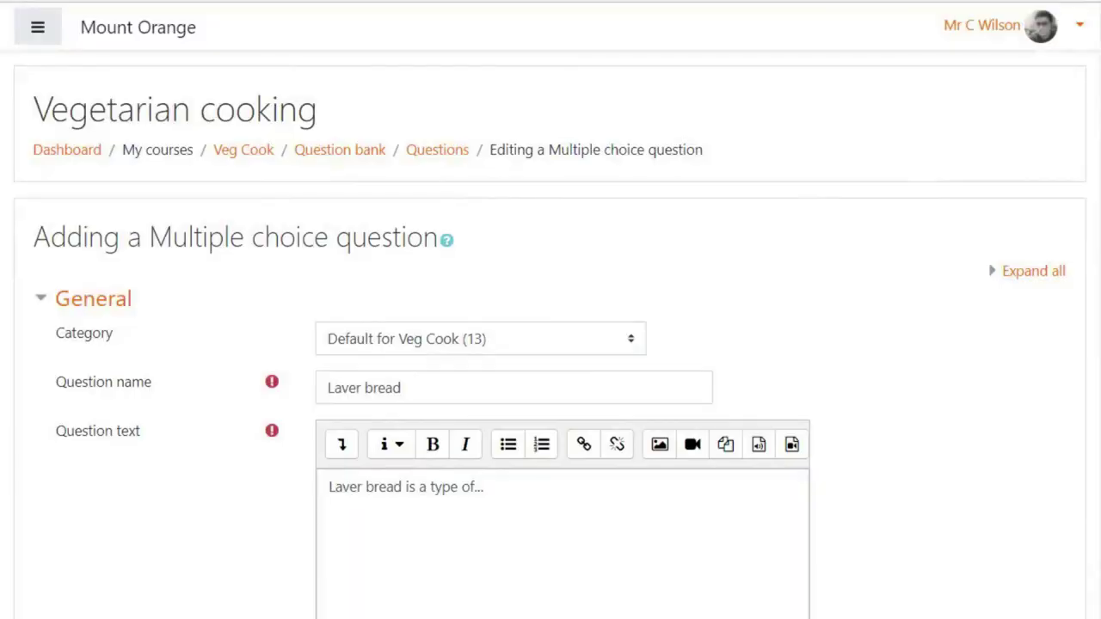
# - Add the tag "vegan" to the Laver bread multiple choice question
pyautogui.scroll(-5, 550, 343)
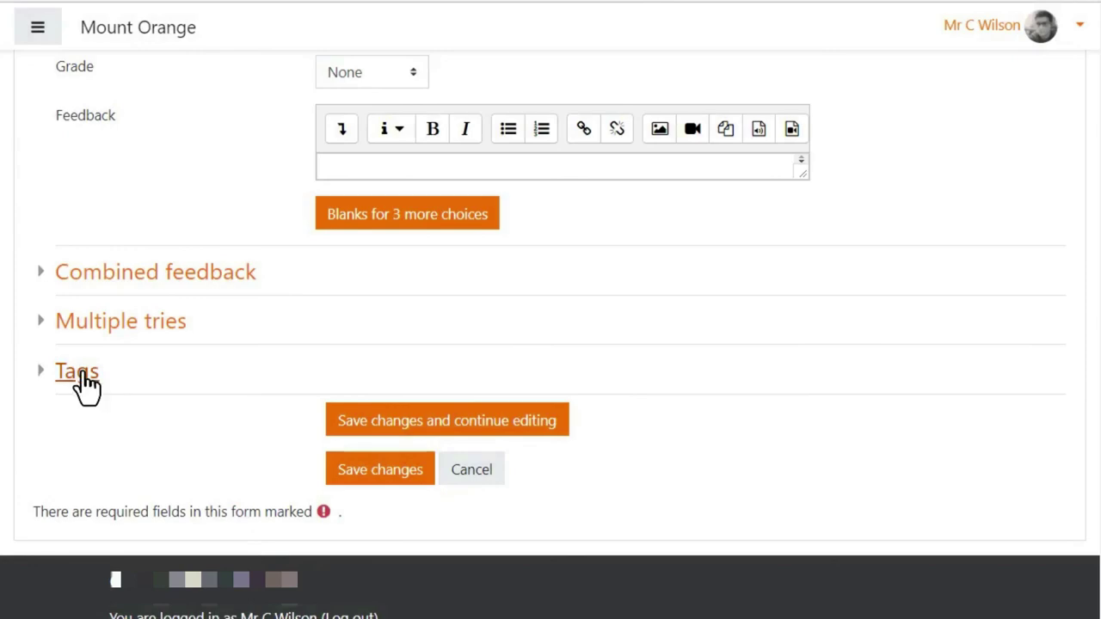
pyautogui.click(82, 375)
pyautogui.click(405, 455)
pyautogui.write('ve')
pyautogui.click(338, 492)
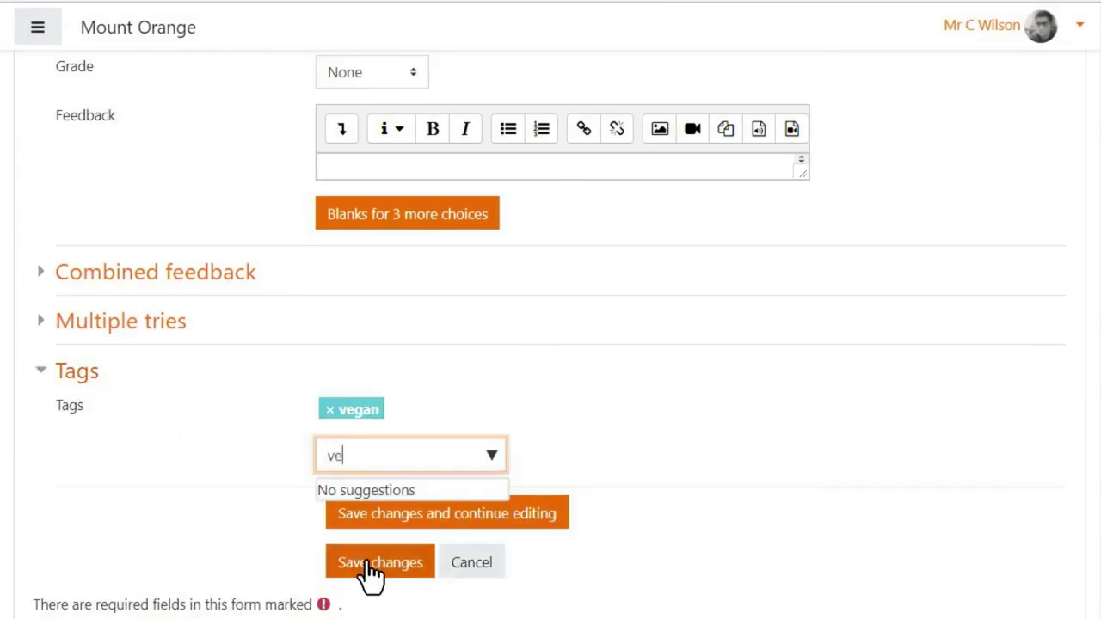
# - Save the Laver bread question and tag the Bean curd question "vegan" from the question bank list
pyautogui.click(365, 564)
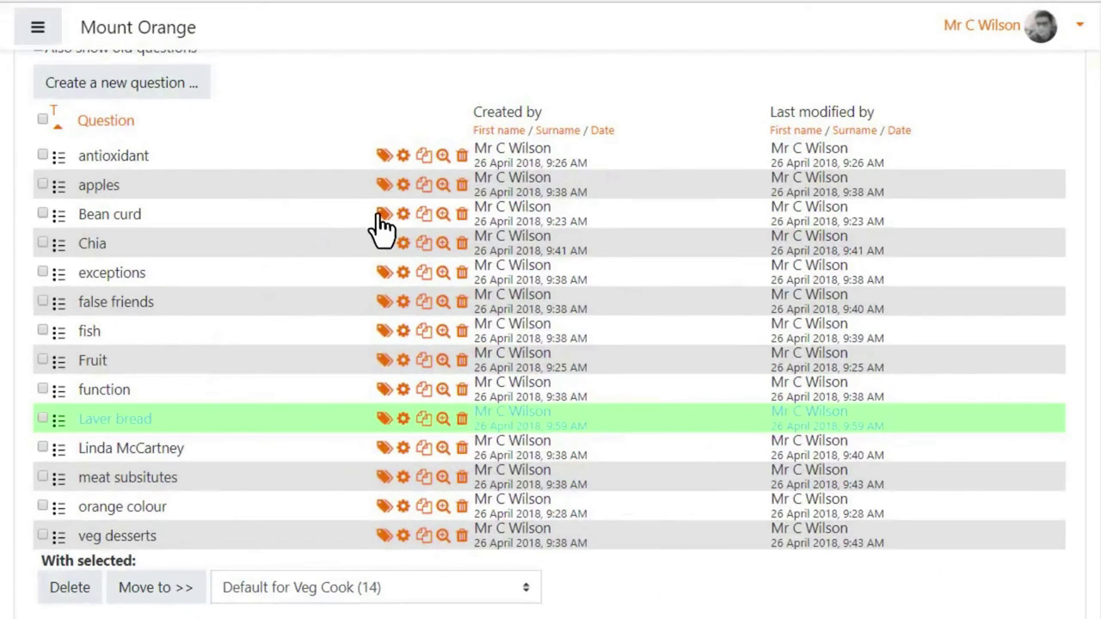
pyautogui.click(388, 208)
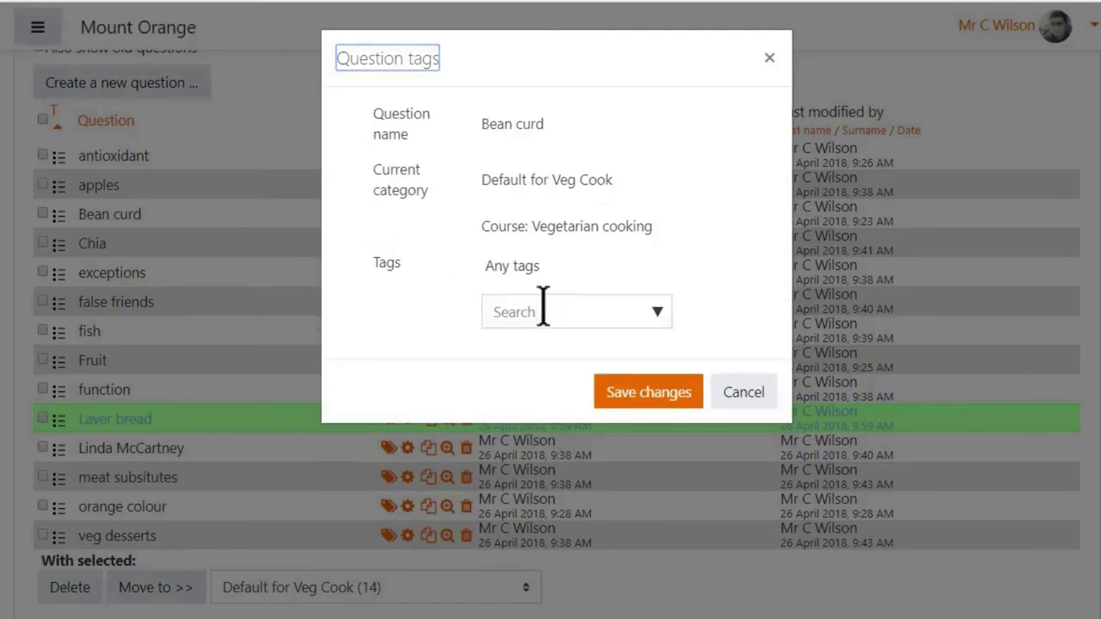
pyautogui.click(543, 304)
pyautogui.write('ve')
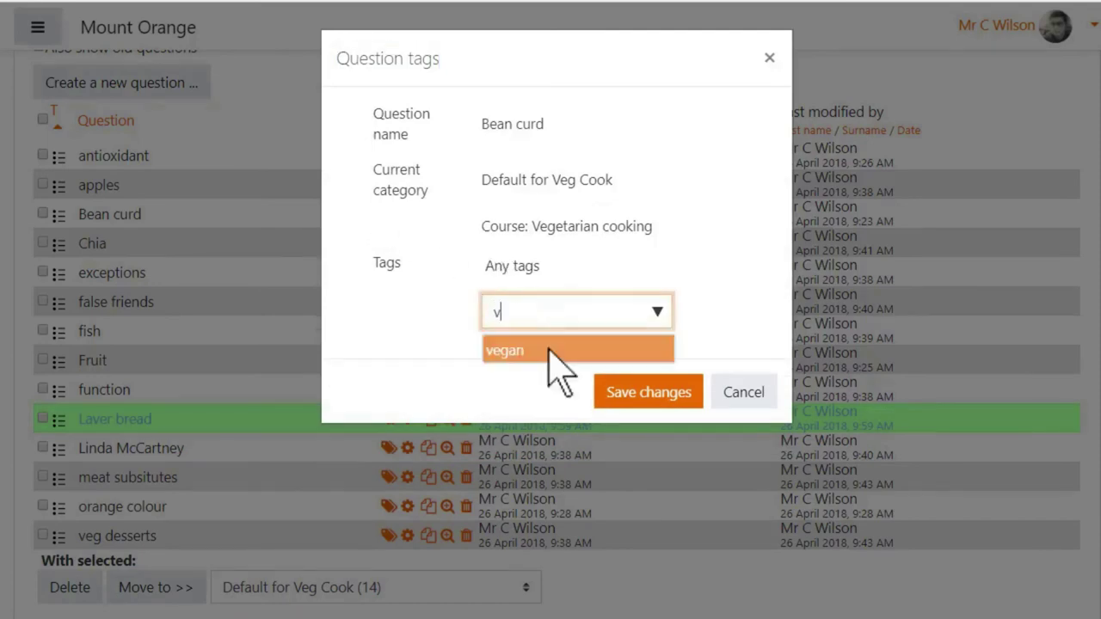
pyautogui.click(550, 350)
pyautogui.click(640, 396)
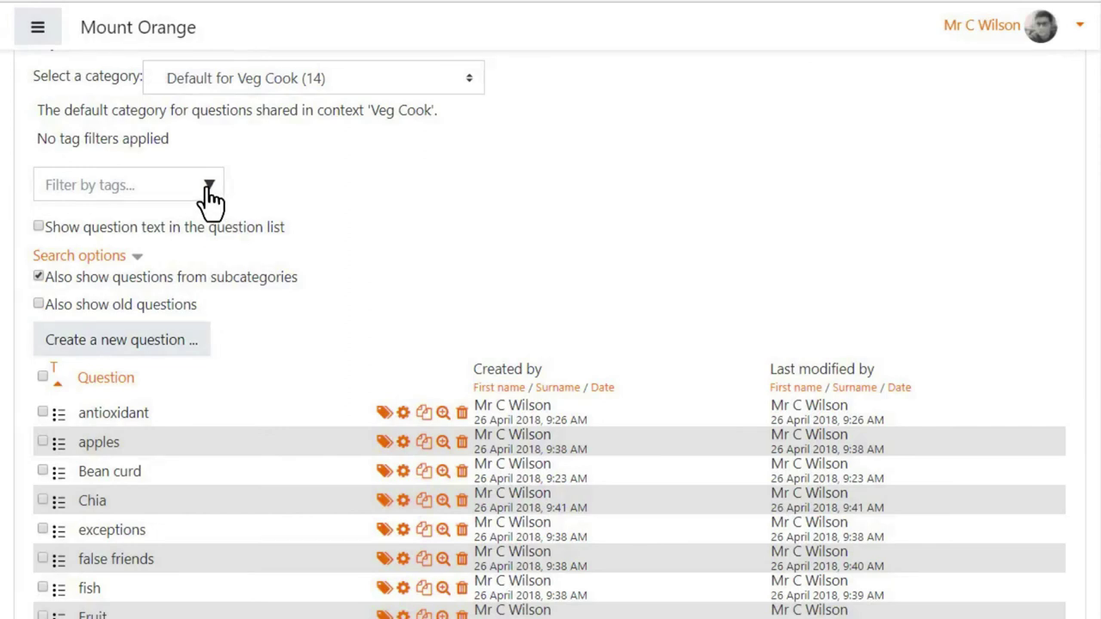
# - Filter the Vegetarian cooking question bank by the tag "vegan" and view the matching questions
pyautogui.click(208, 186)
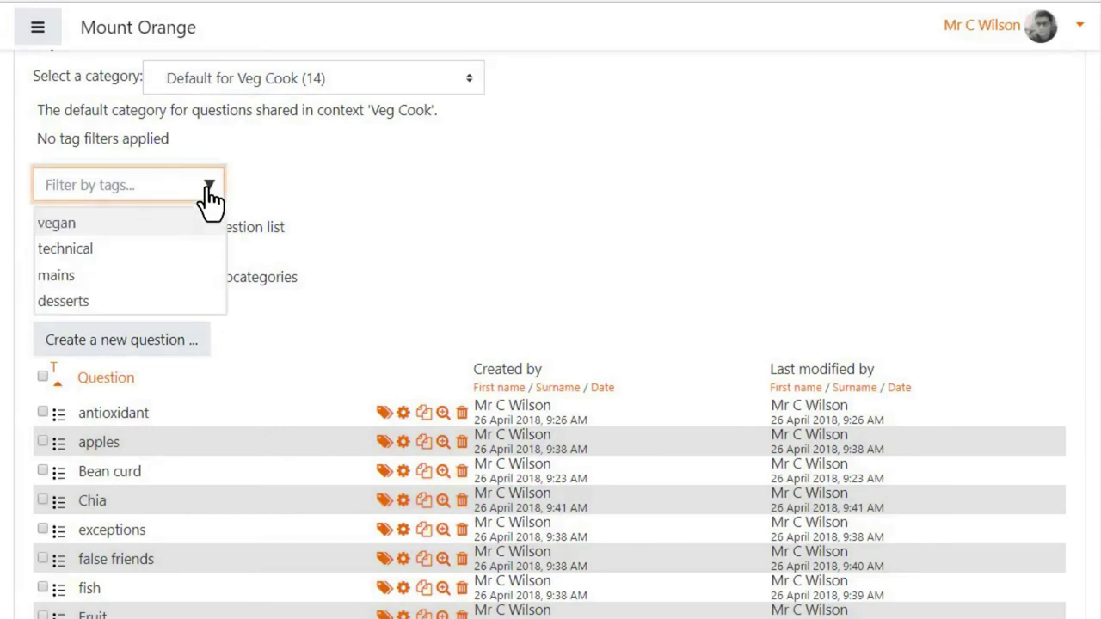
pyautogui.click(98, 222)
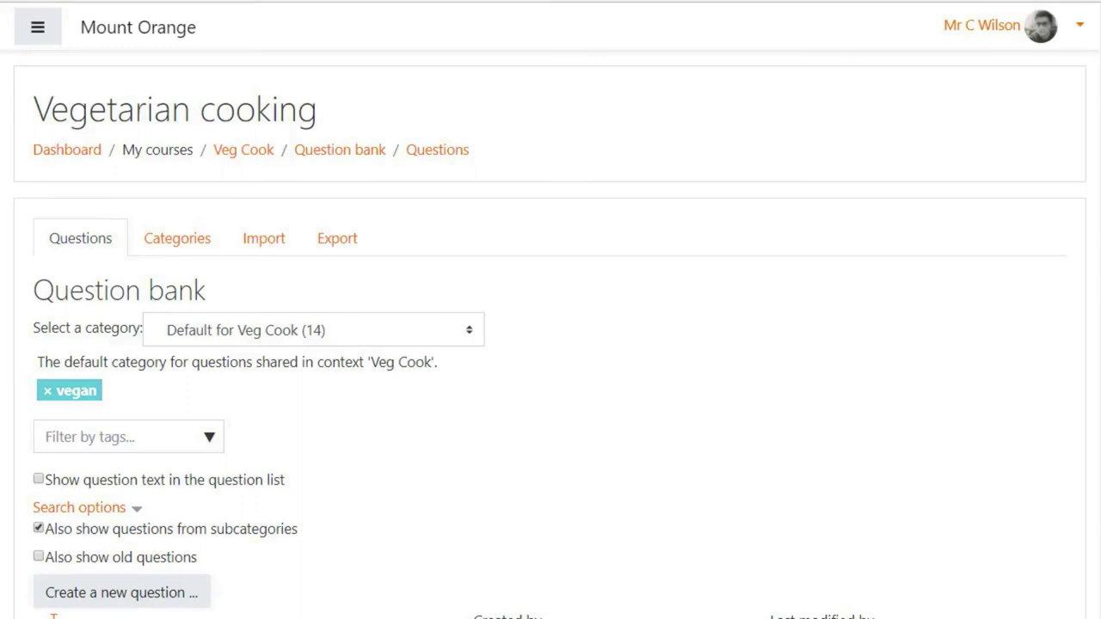
pyautogui.scroll(-5, 550, 336)
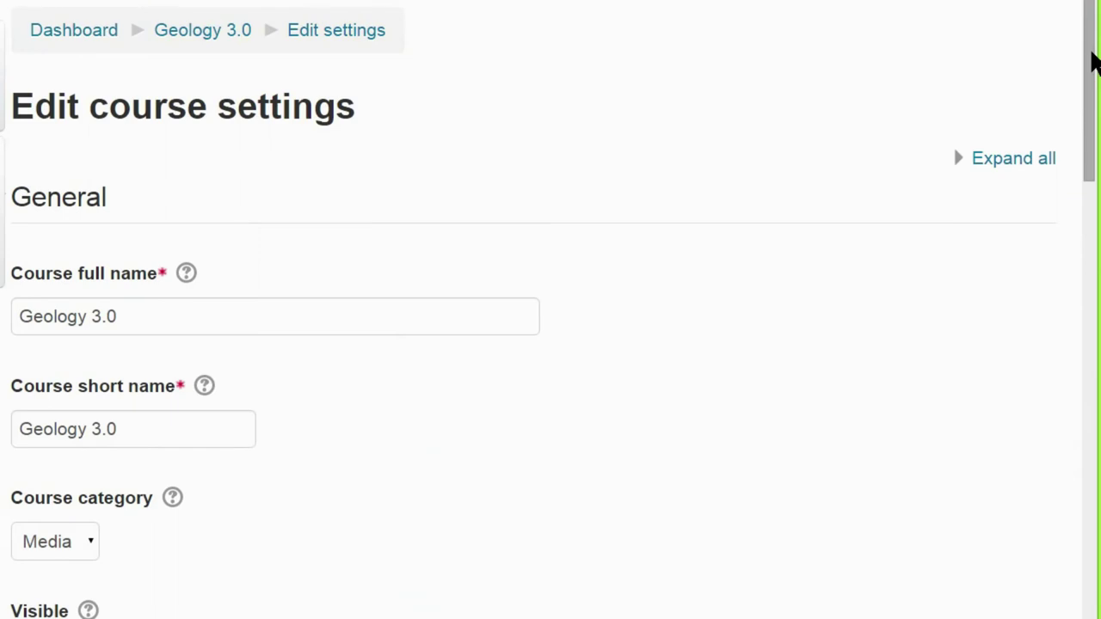
# - Save the Geology 3.0 course with the tags "Advanced level" and "Science", and search the site tags for "Advanced level"
pyautogui.moveTo(1092, 60); pyautogui.dragTo(1095, 602)
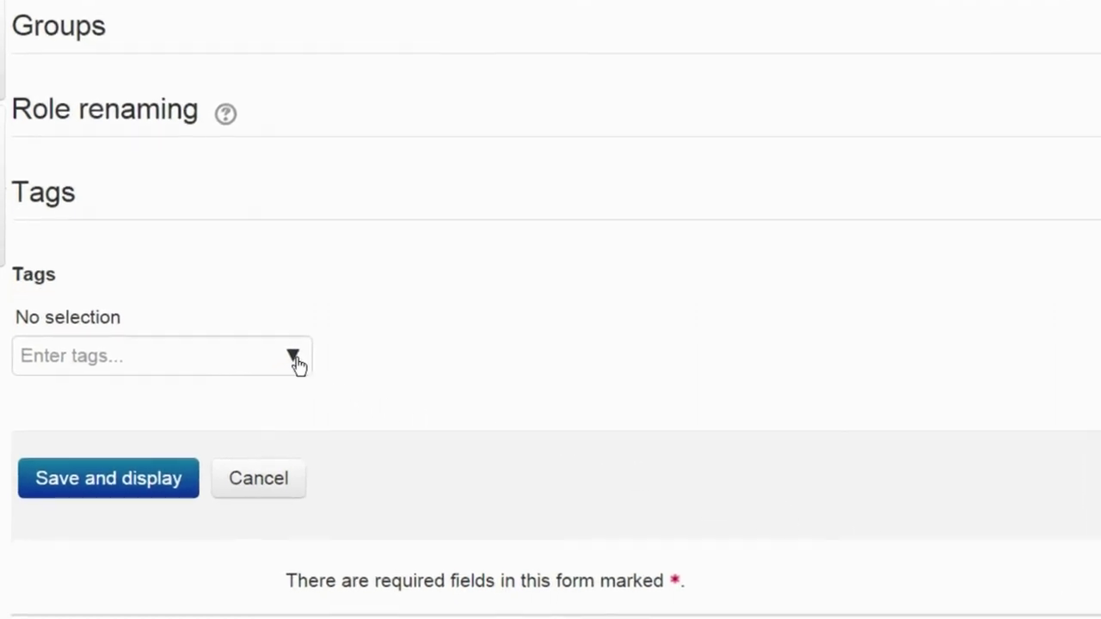
pyautogui.click(294, 358)
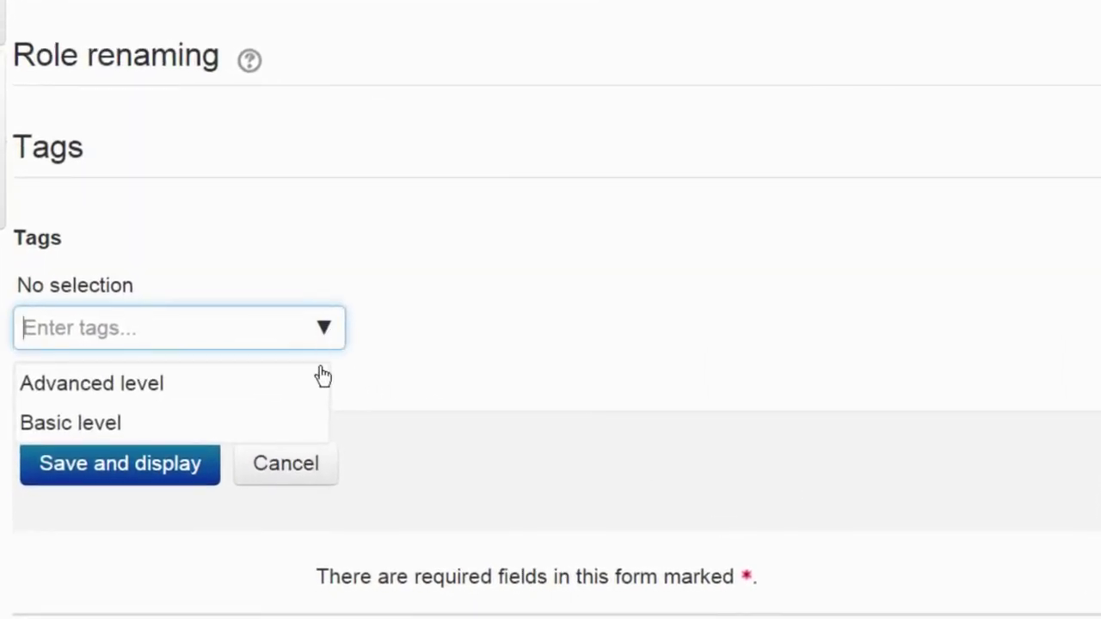
pyautogui.click(317, 386)
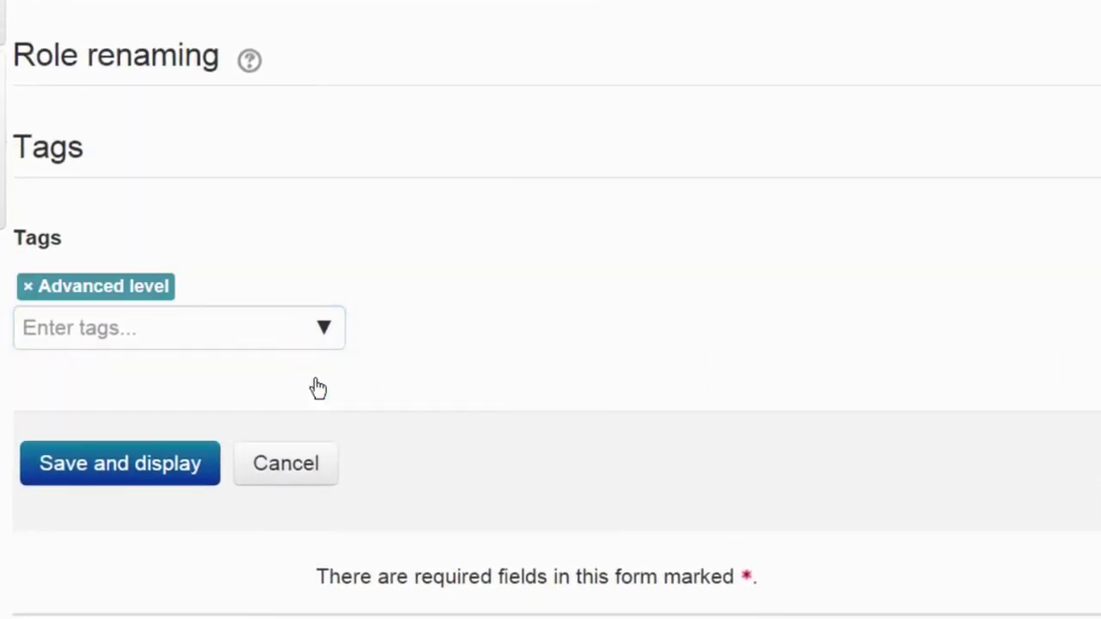
pyautogui.click(235, 332)
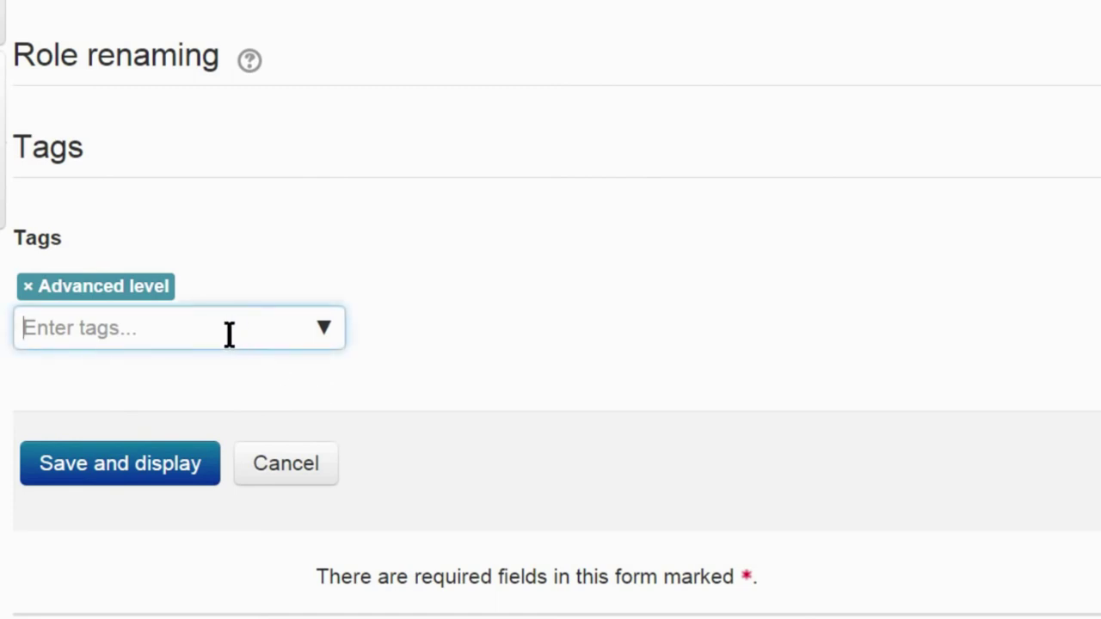
pyautogui.write('Science')
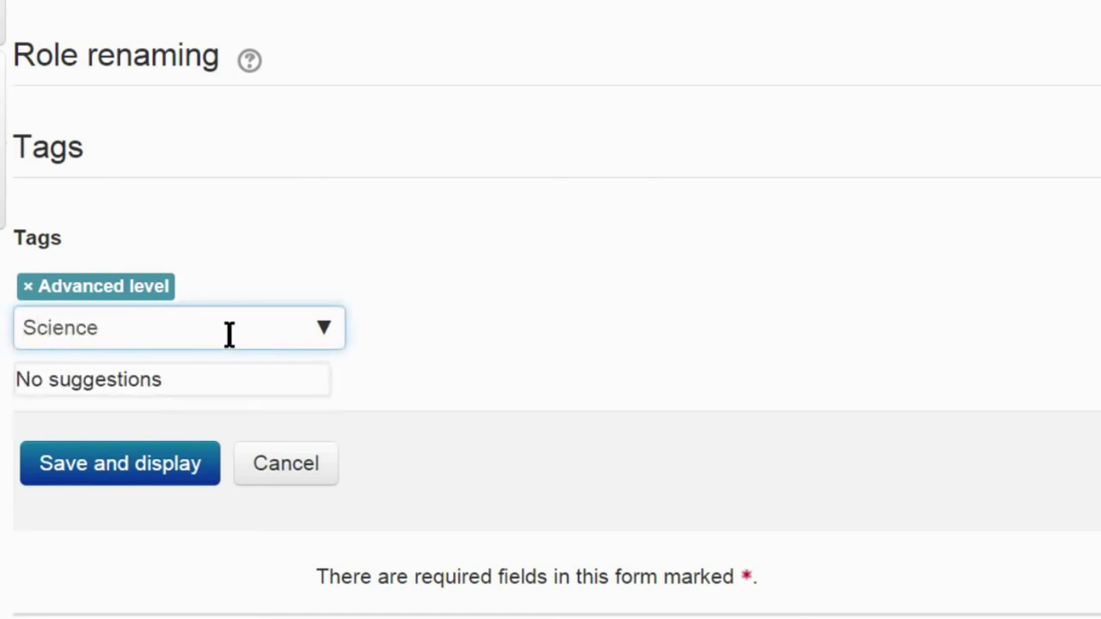
pyautogui.press('Return')
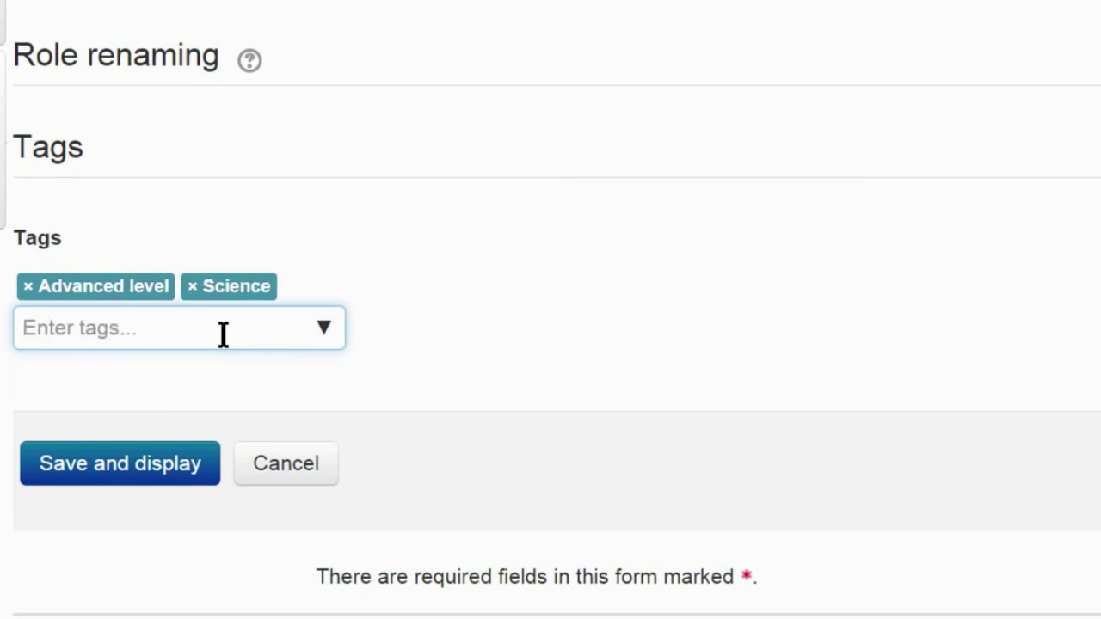
pyautogui.click(164, 464)
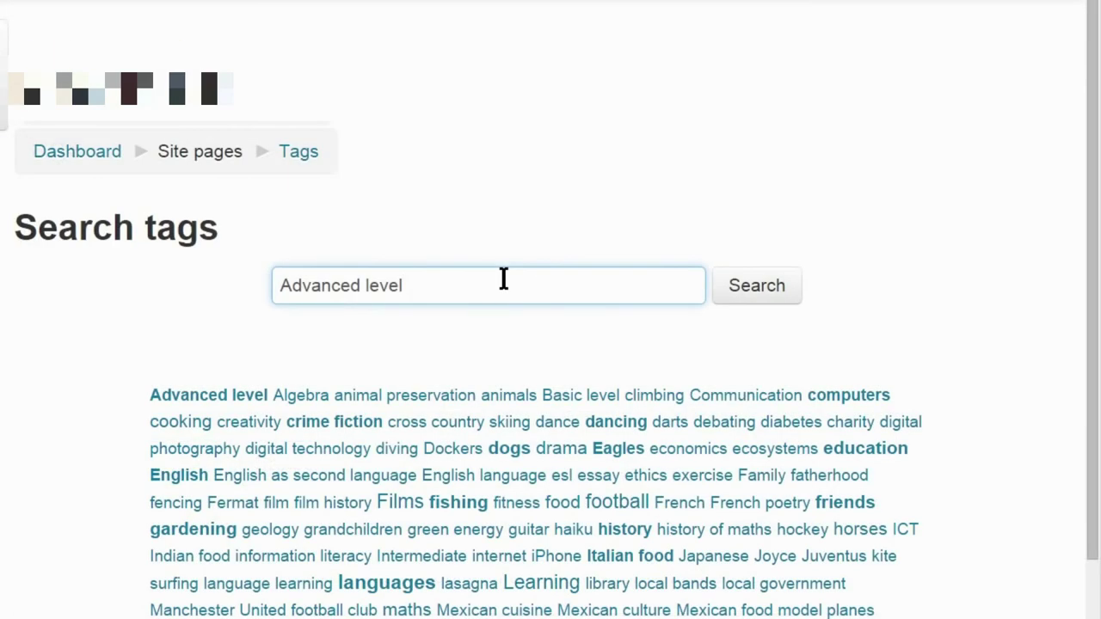
pyautogui.click(745, 305)
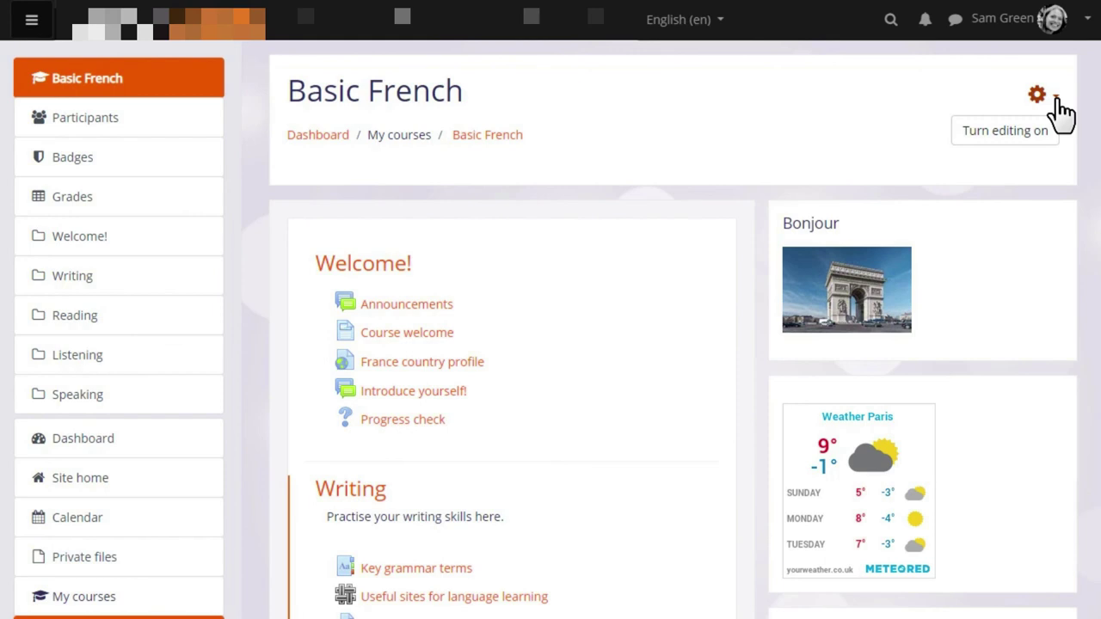
# - Show the administration options for the Basic French course
pyautogui.click(1056, 100)
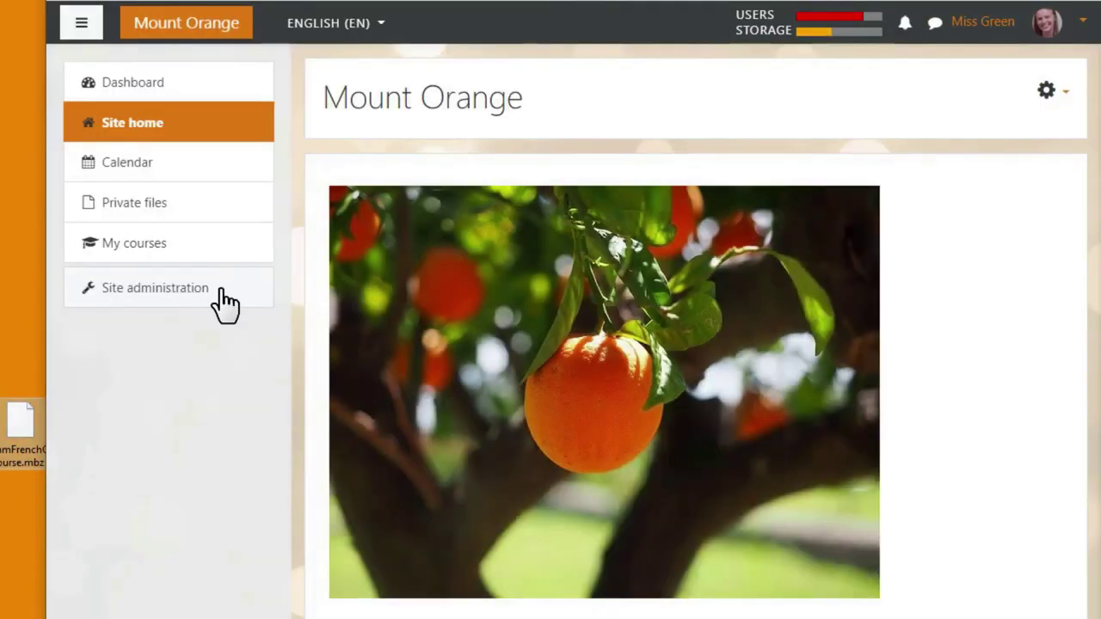
# - Open the site-level course restore page in Mount Orange and add the desktop file SamFrenchCourse.mbz as the backup to import
pyautogui.click(222, 290)
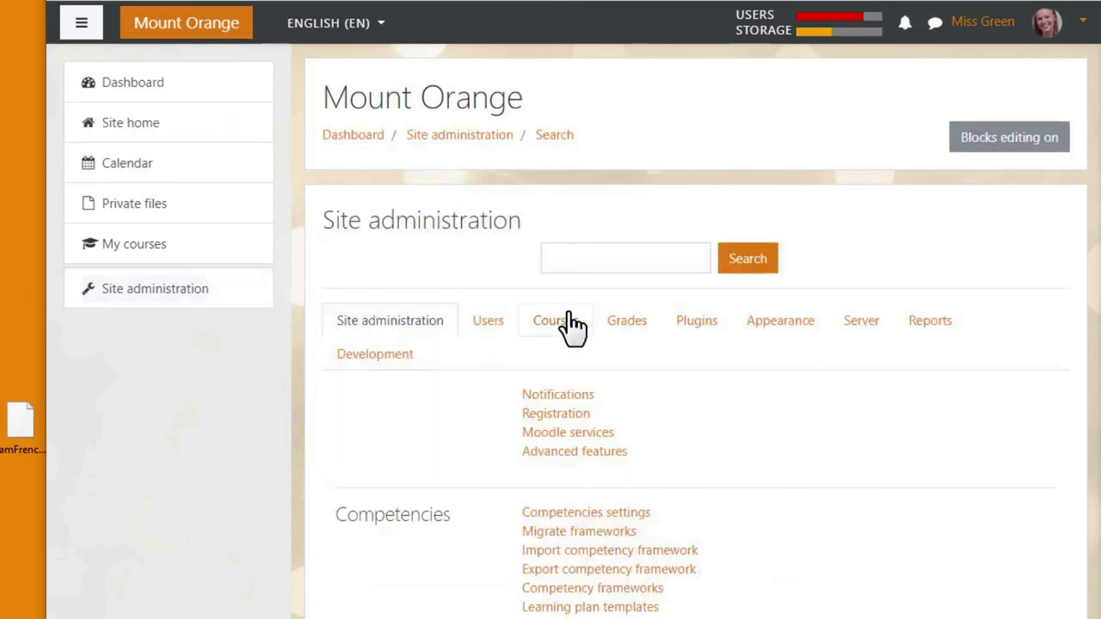
pyautogui.click(569, 322)
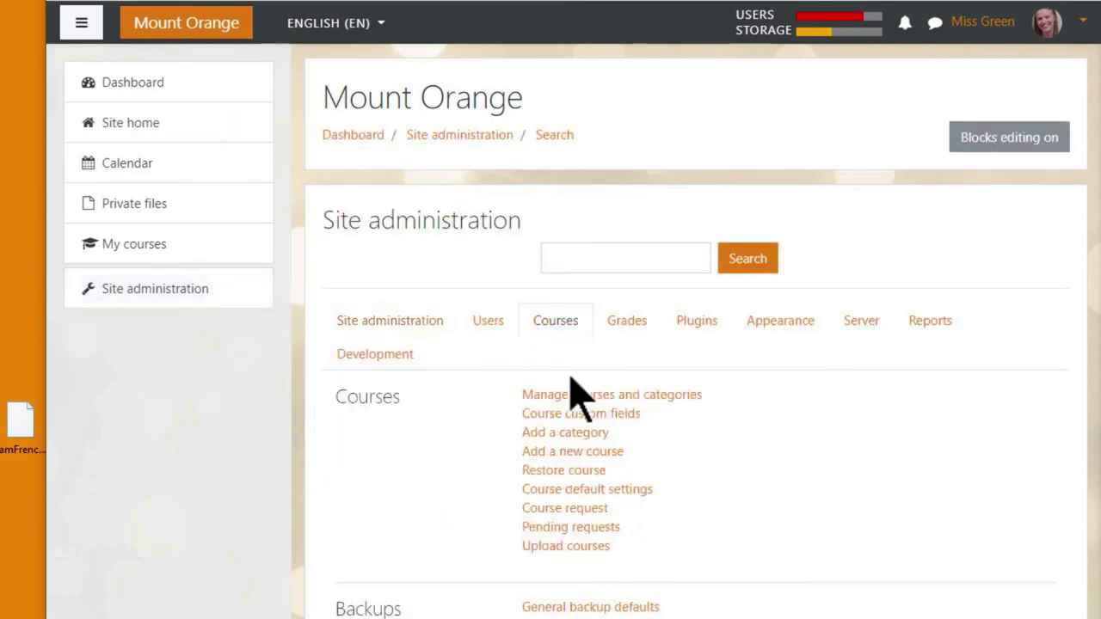
pyautogui.click(568, 471)
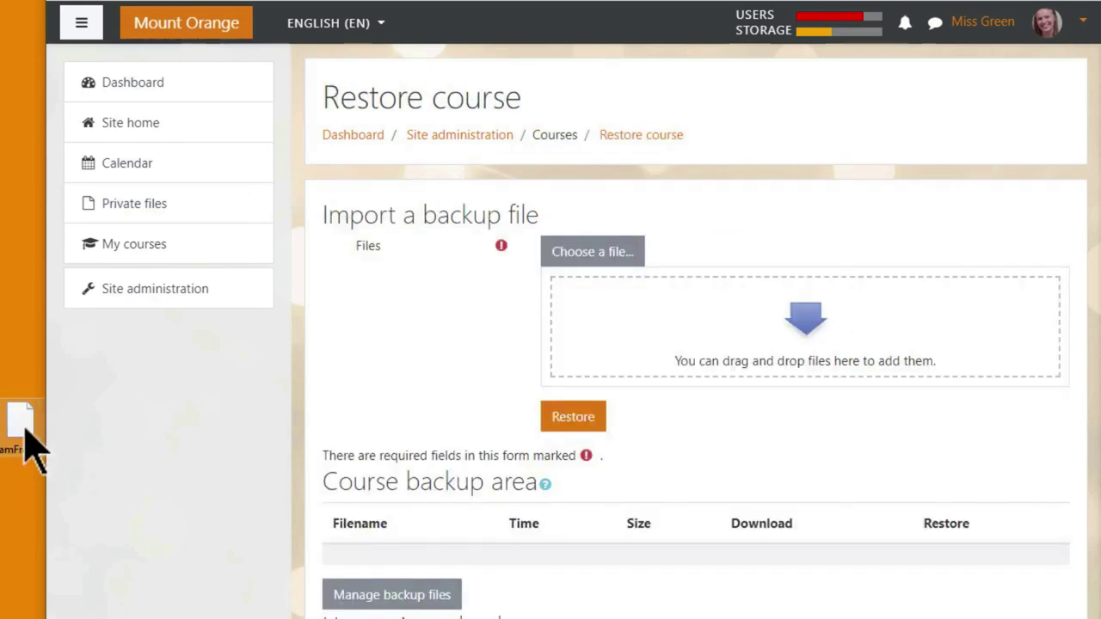
pyautogui.moveTo(25, 432); pyautogui.dragTo(619, 326)
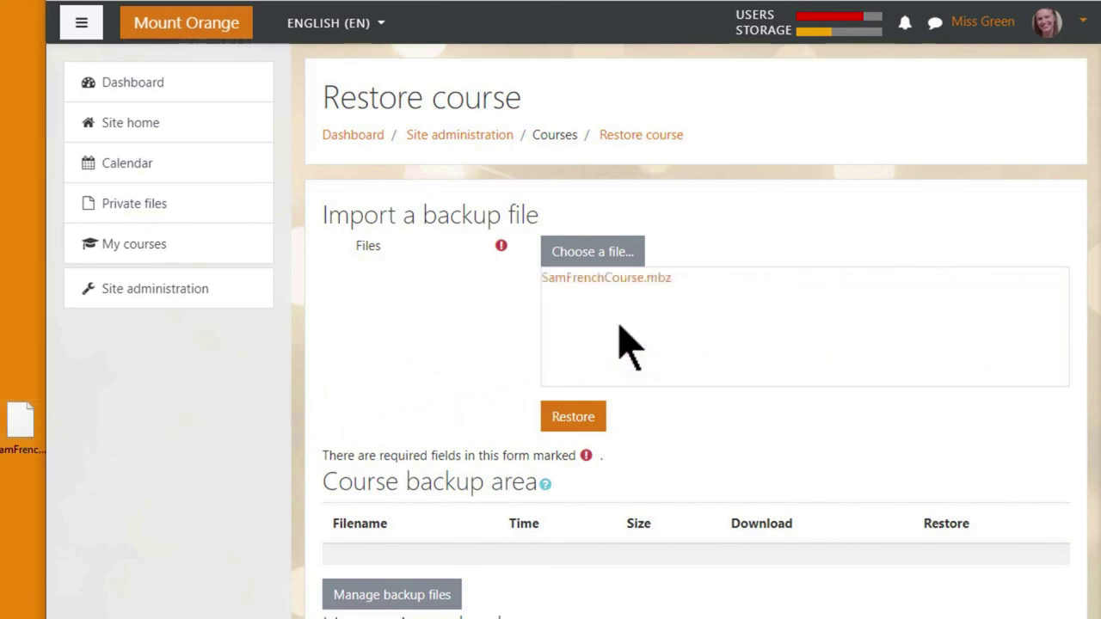